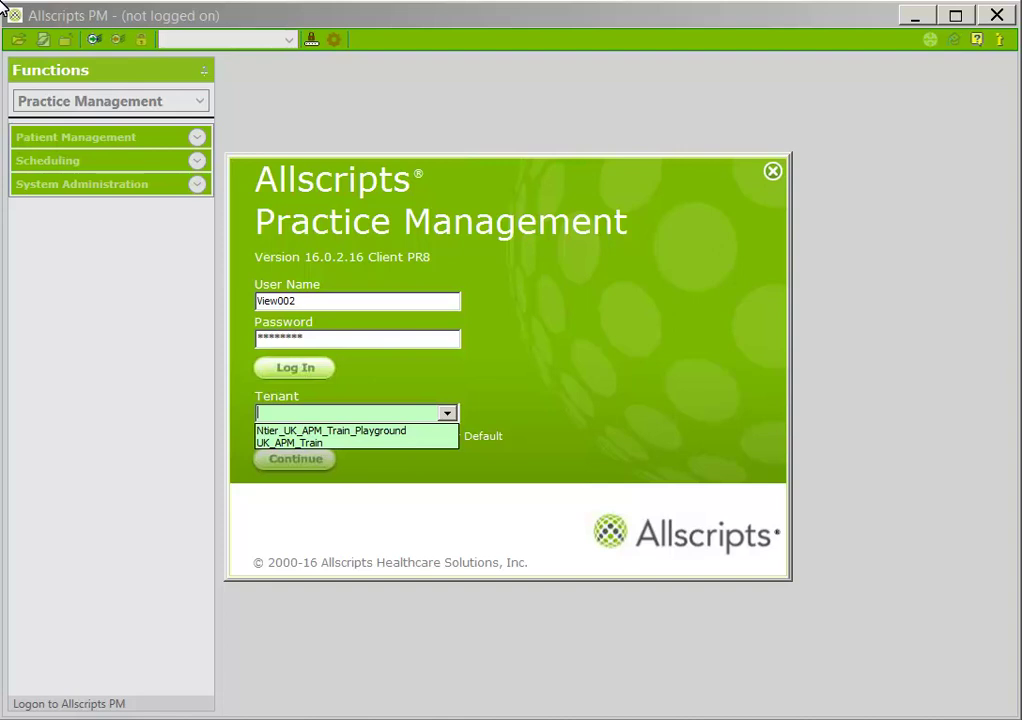
Log into the UK_APM_Train tenant and open an empty patient Registration.
left_click(421, 442)
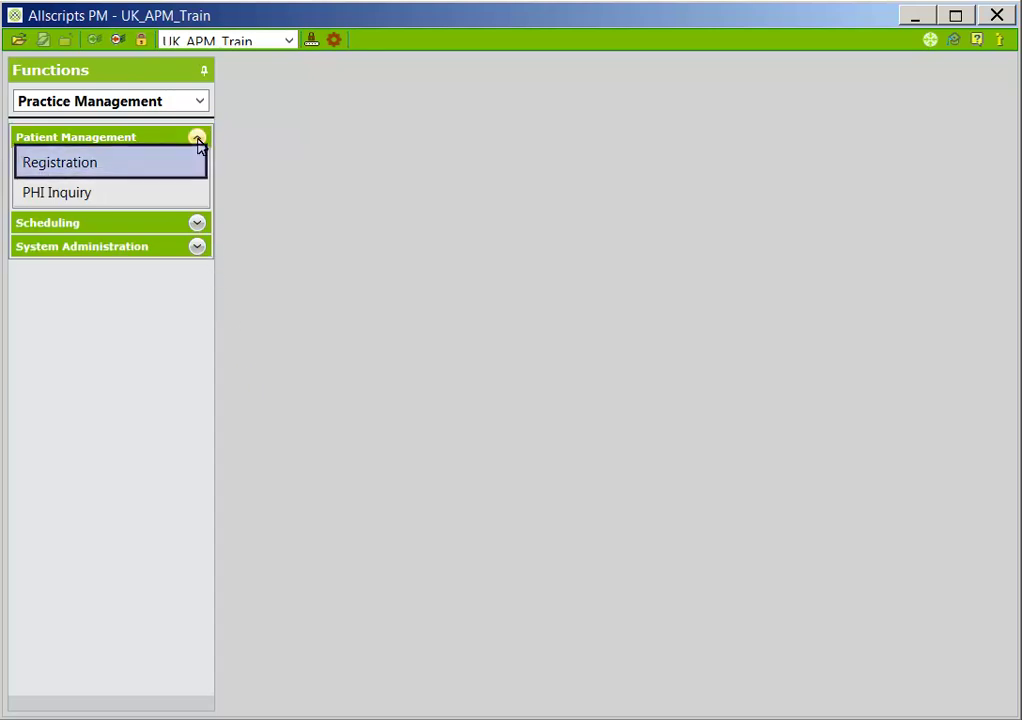
left_click(106, 173)
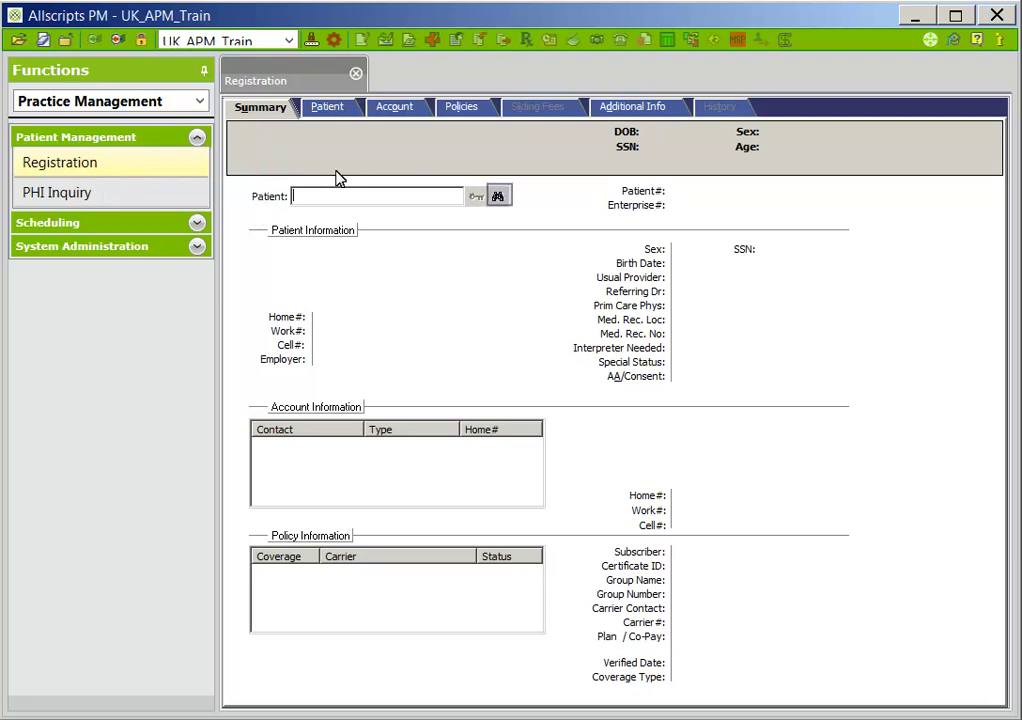
Look up the patient by Medical Rec No. with a local search and select the single match.
left_click(497, 194)
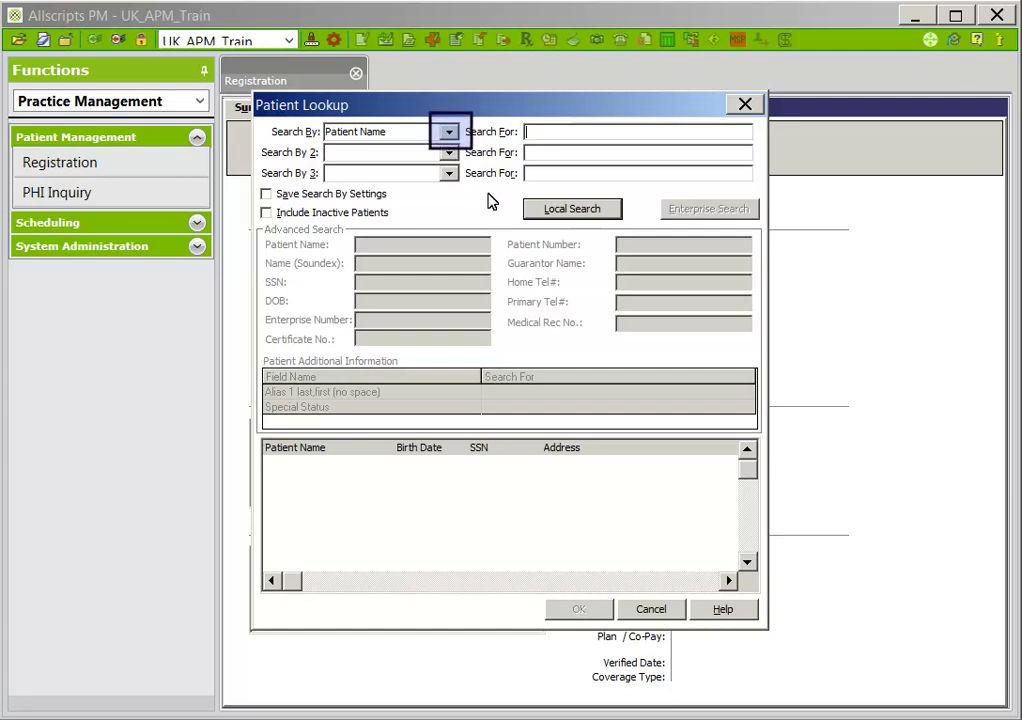
left_click(449, 133)
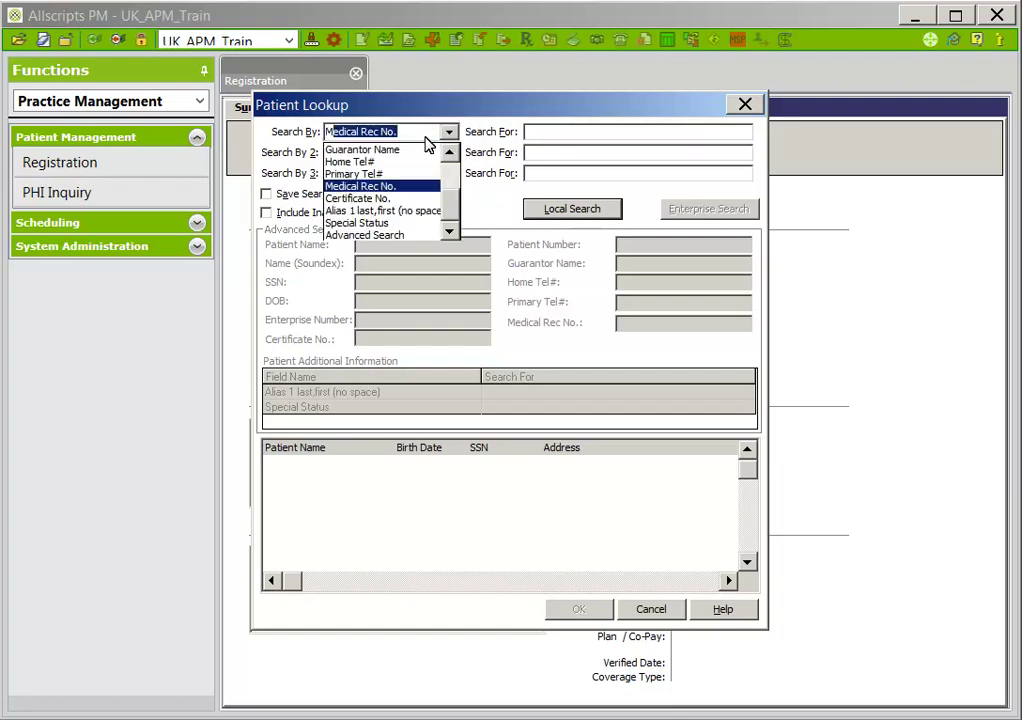
left_click(399, 185)
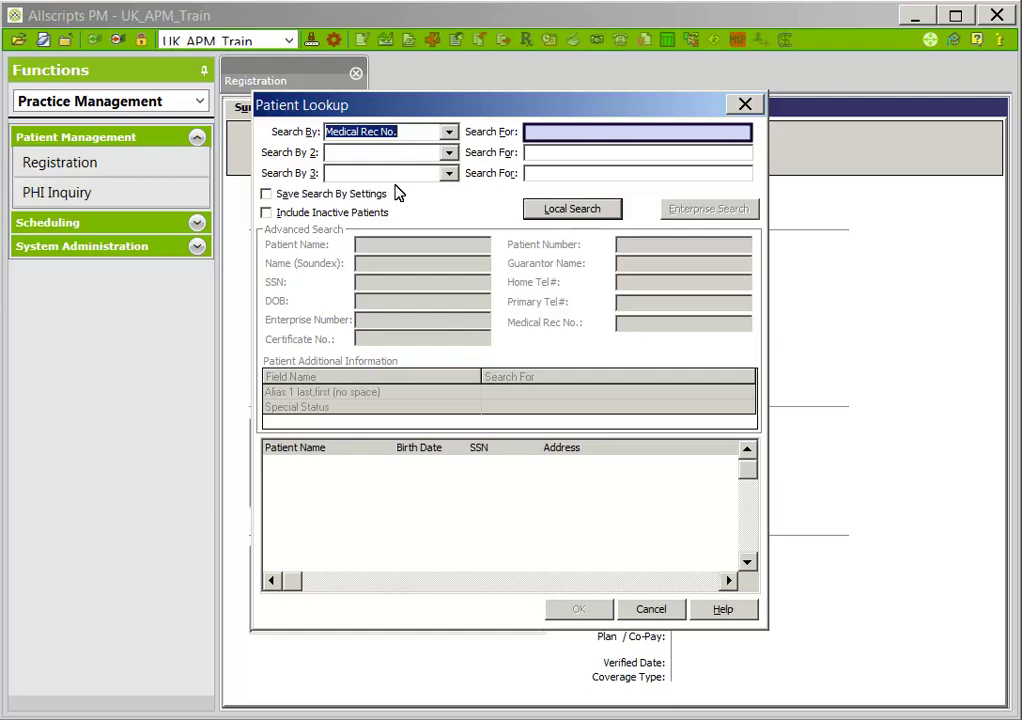
left_click(614, 138)
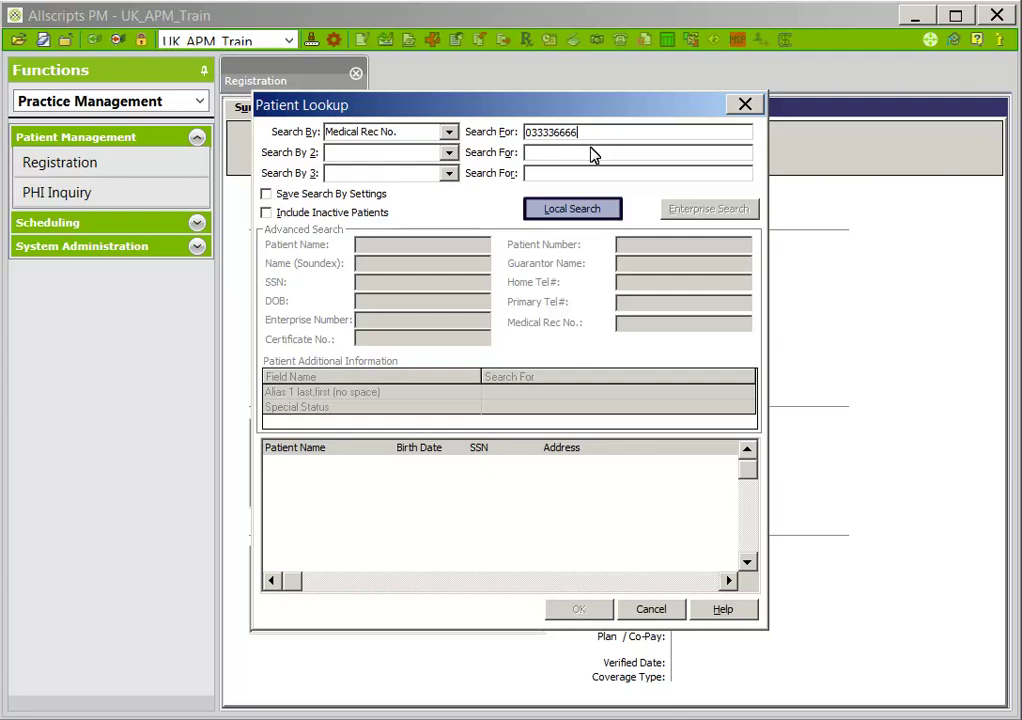
left_click(576, 213)
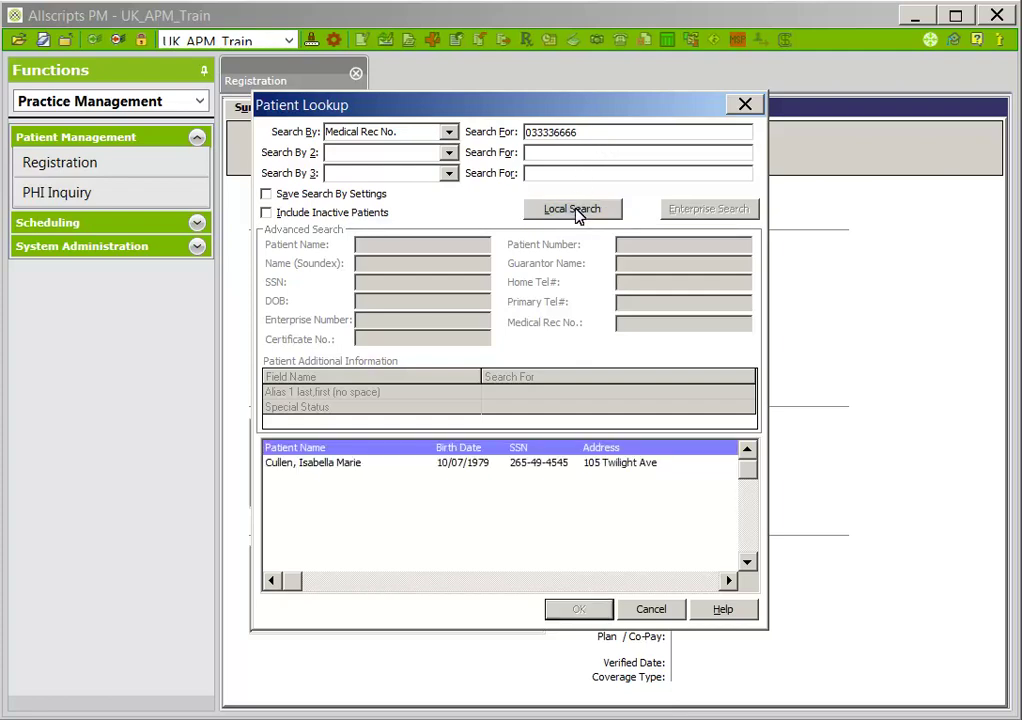
left_click(557, 464)
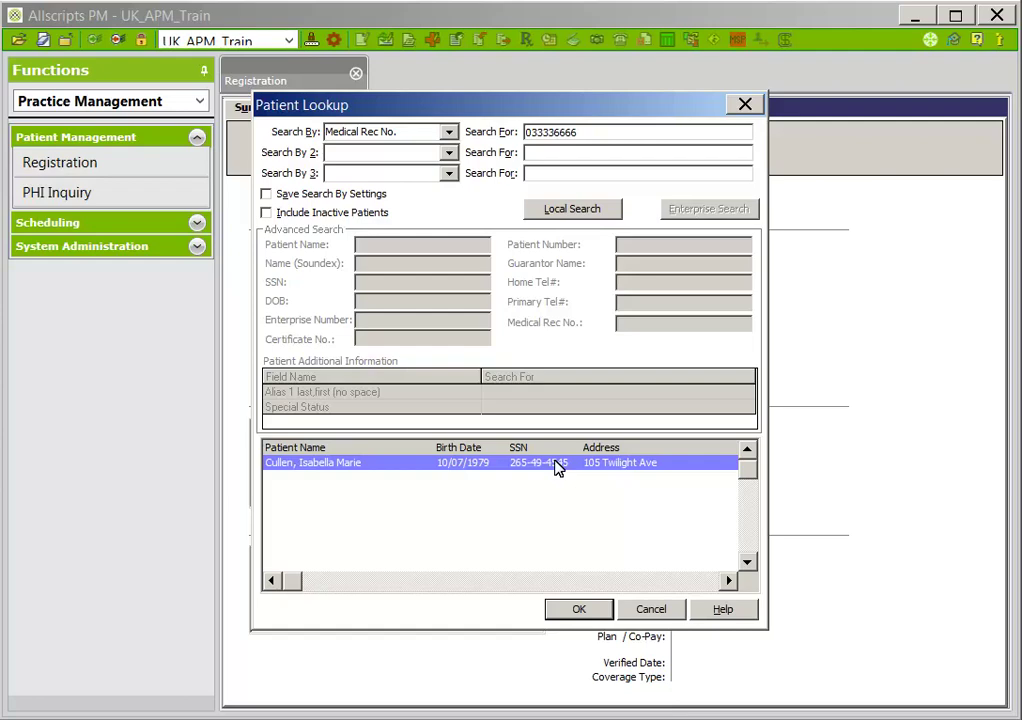
Search the patient lookup by the patient's SSN and select the same matching record.
left_click(449, 132)
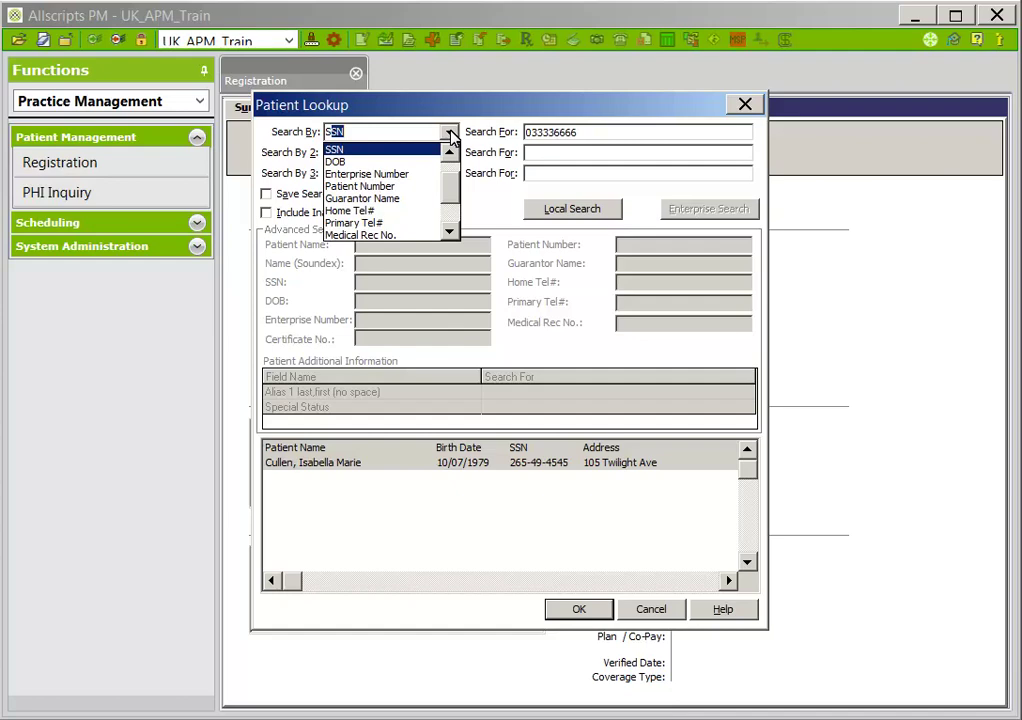
left_click(364, 154)
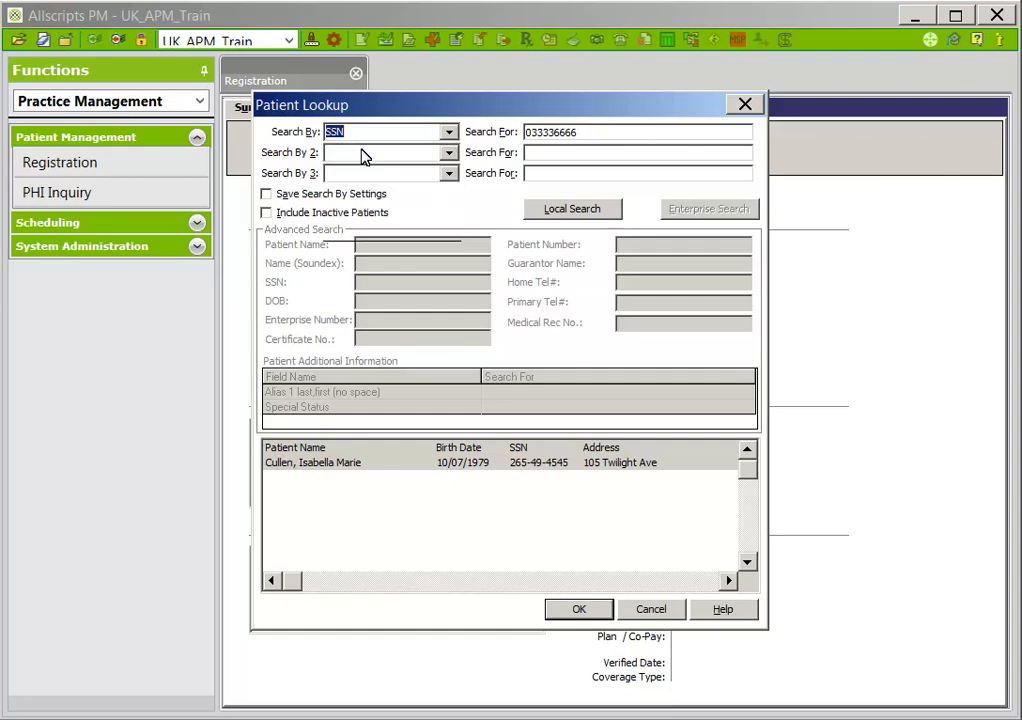
left_click(581, 139)
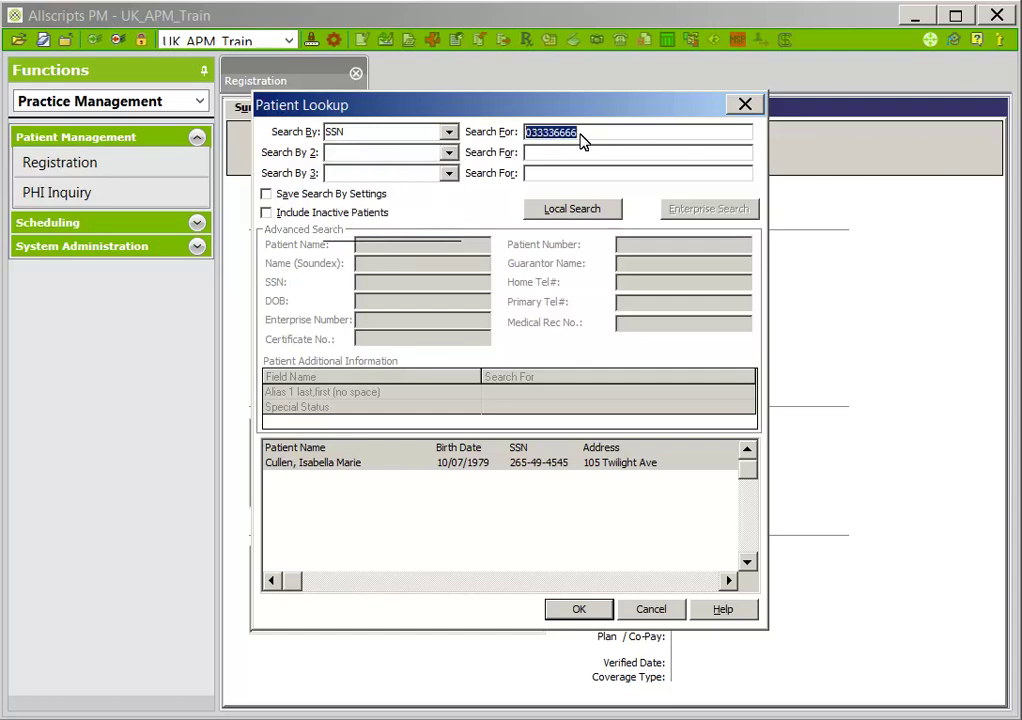
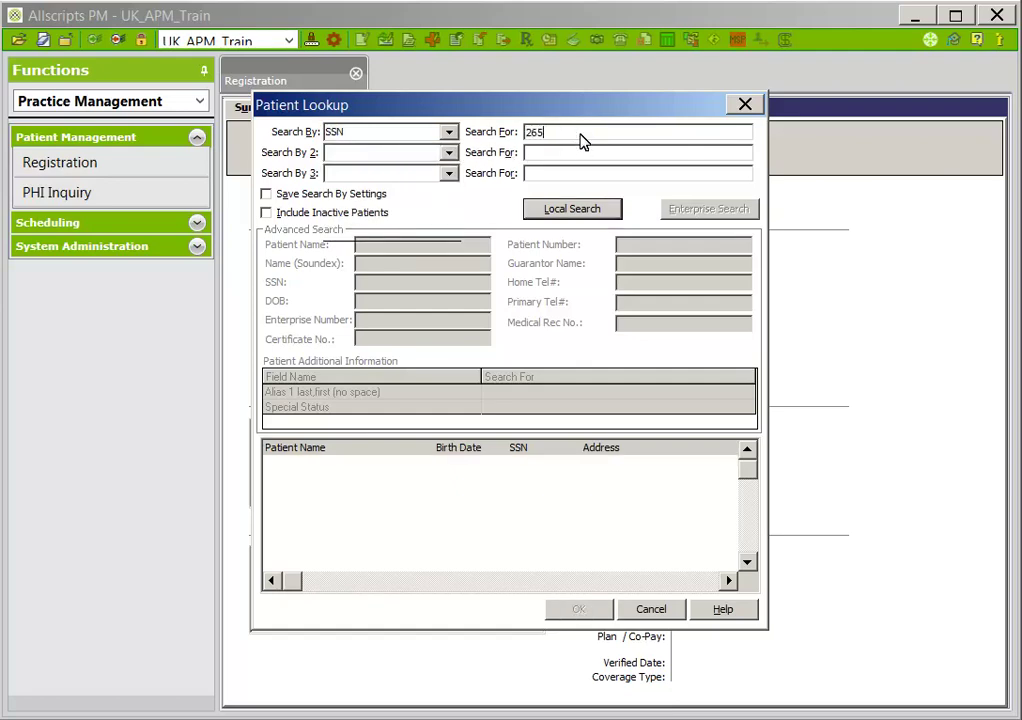
key("Return")
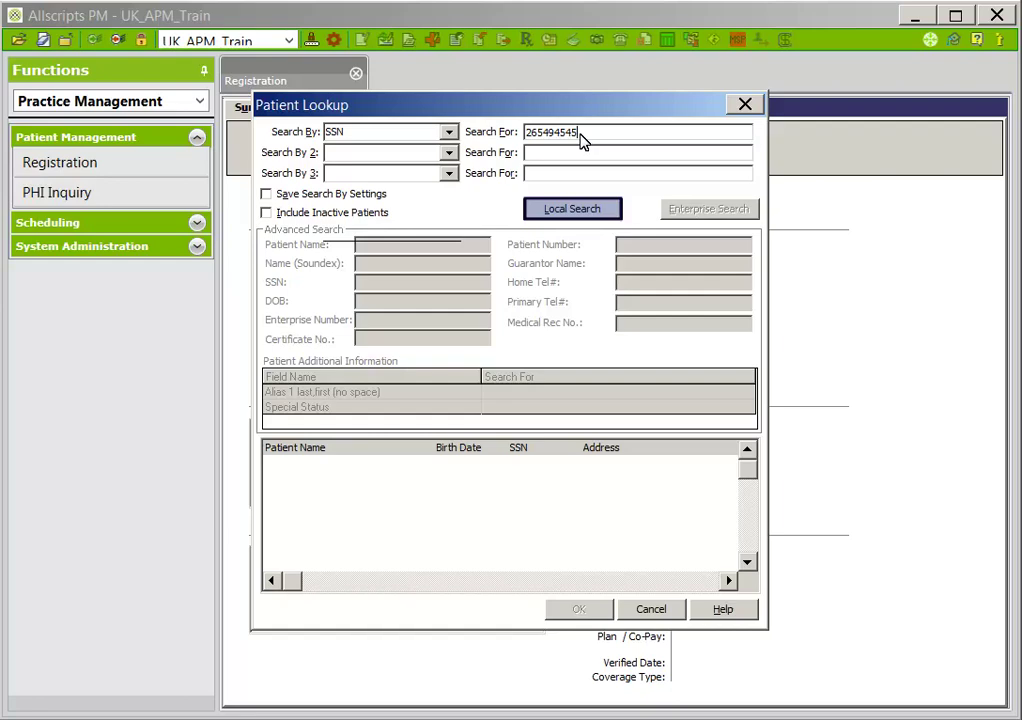
left_click(585, 212)
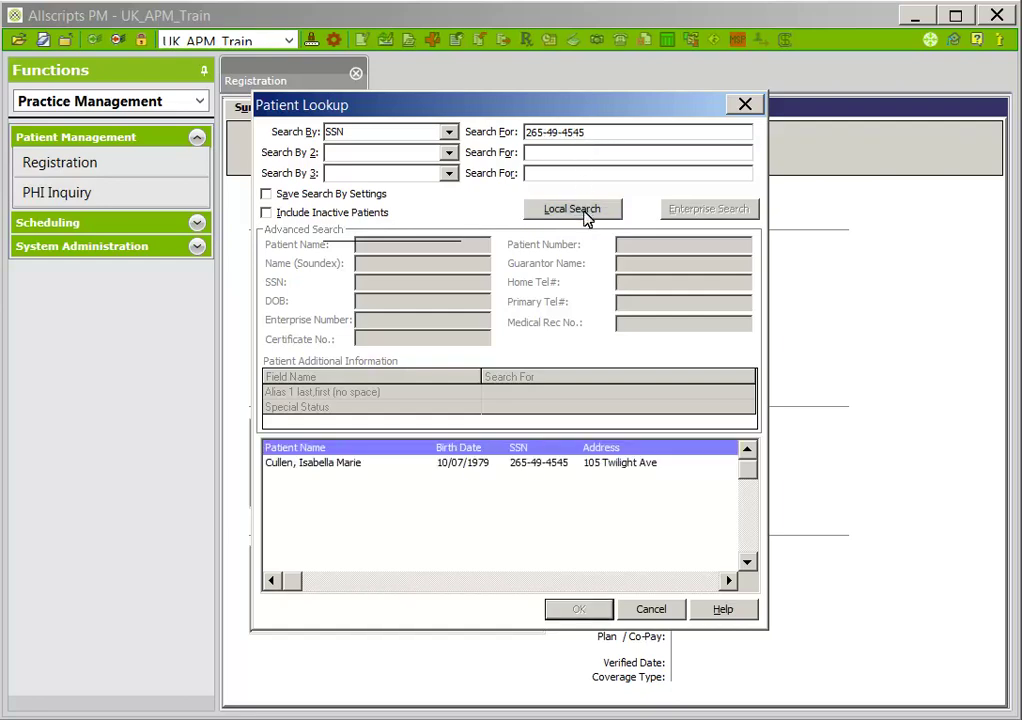
left_click(556, 466)
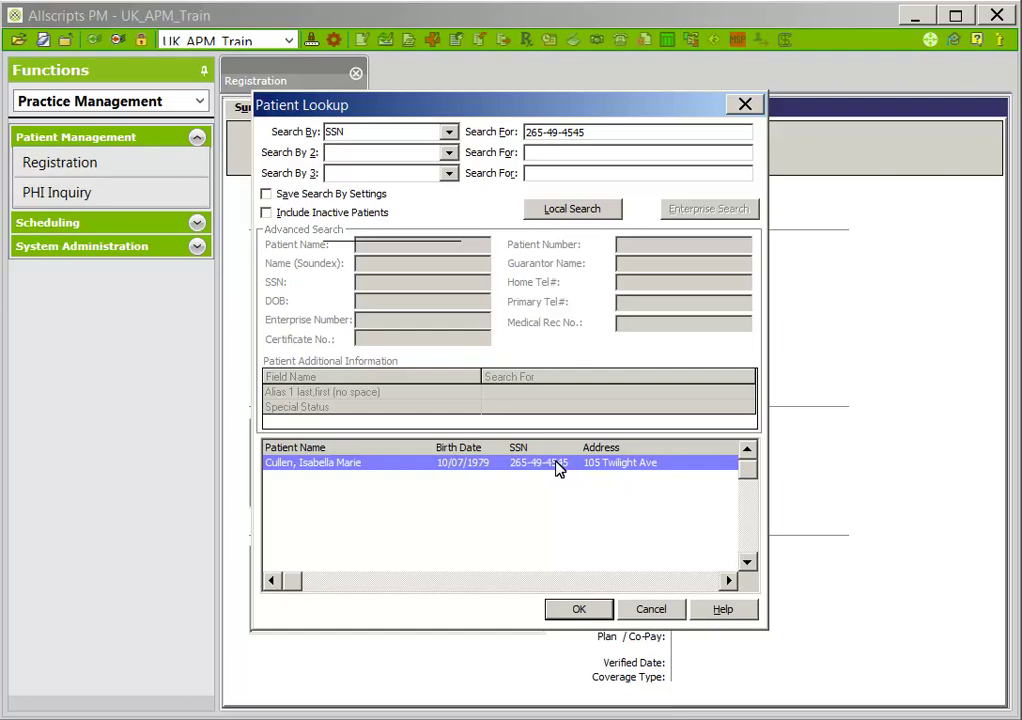
Set the lookup criteria to Patient Name, with DOB as the second criterion.
key("alt+y")
key("alt+Down")
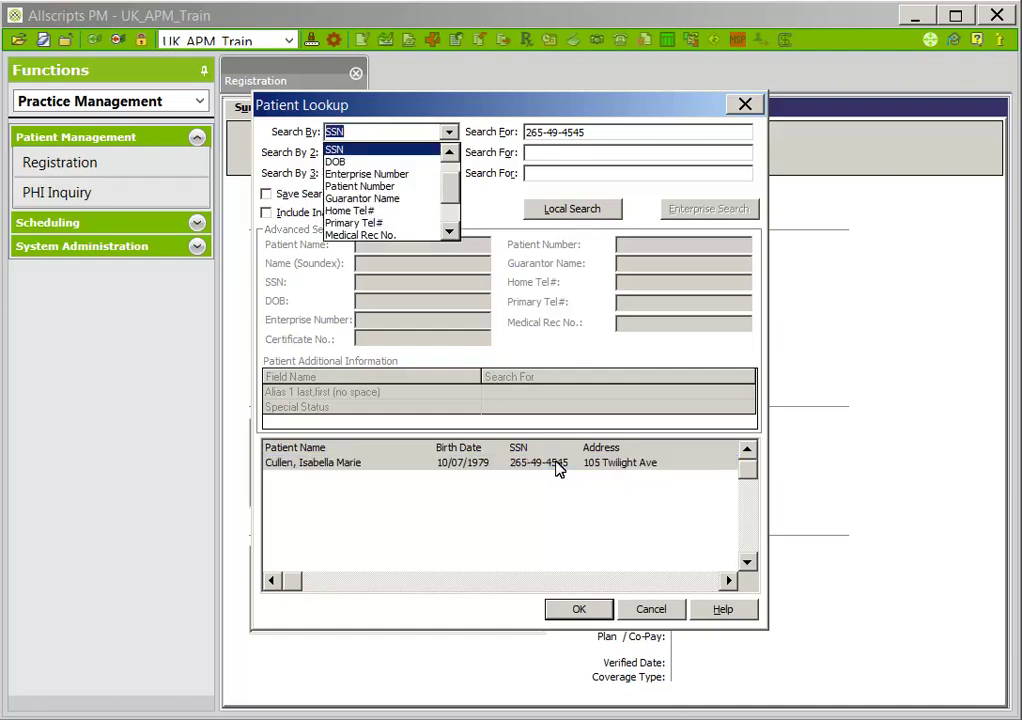
left_click(449, 152)
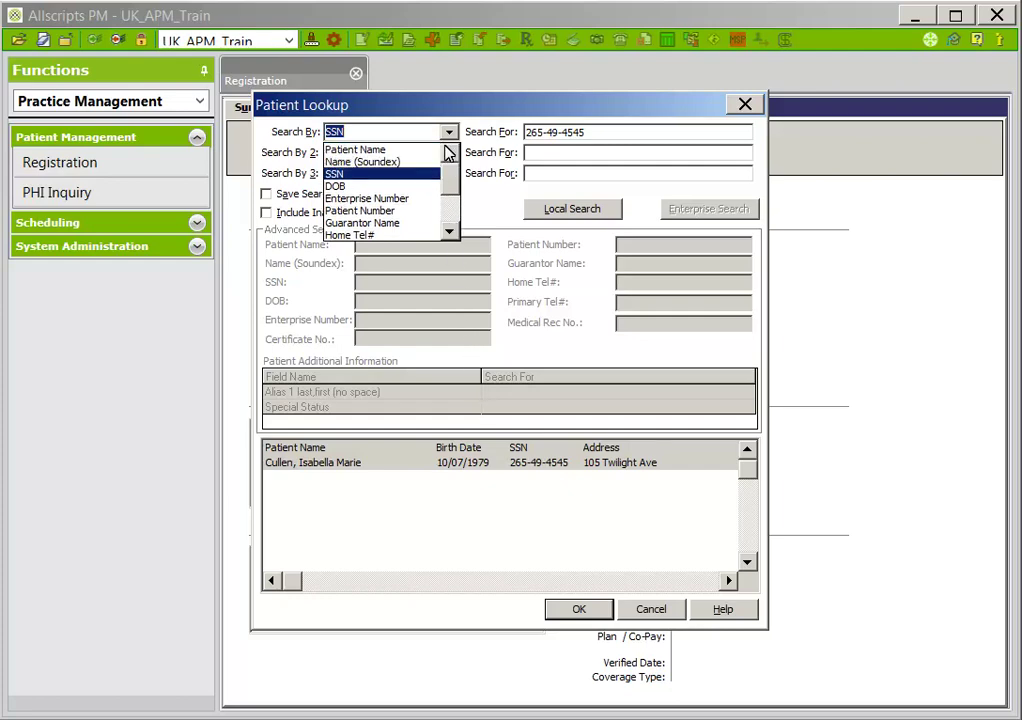
left_click(421, 150)
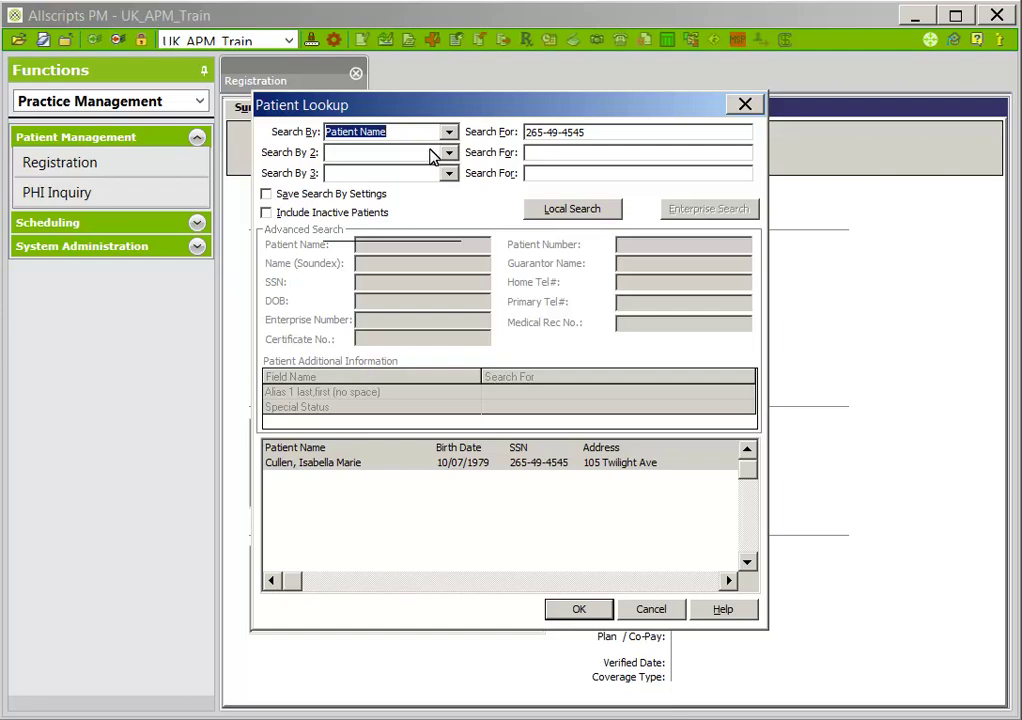
left_click(447, 154)
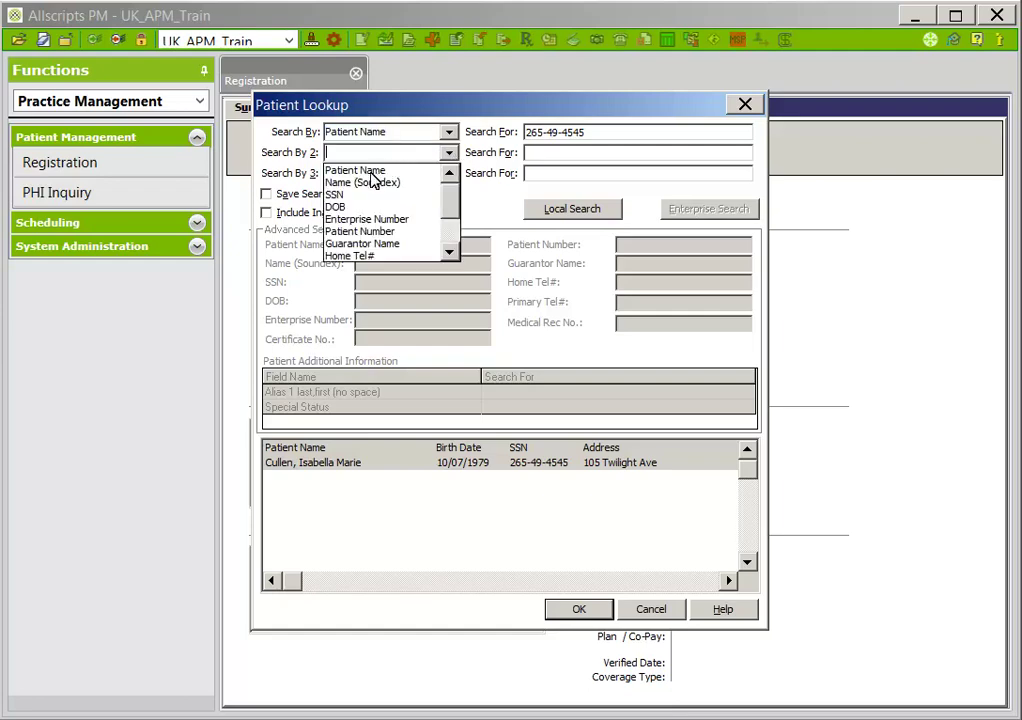
left_click(355, 207)
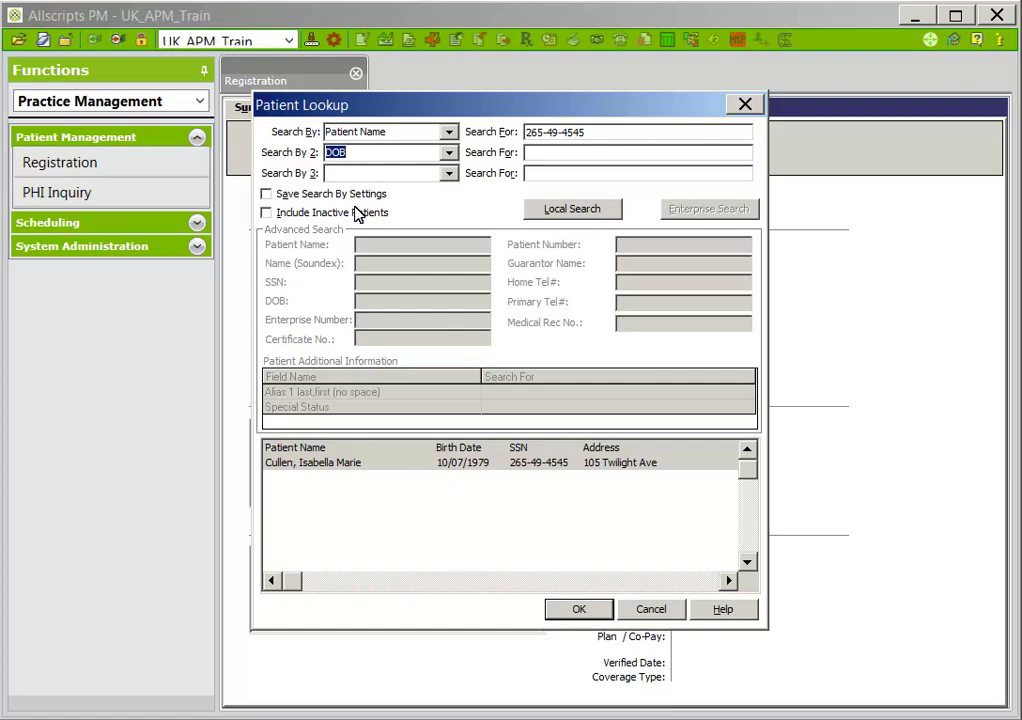
Enter the patient's name and date of birth and run the local search.
double_click(593, 138)
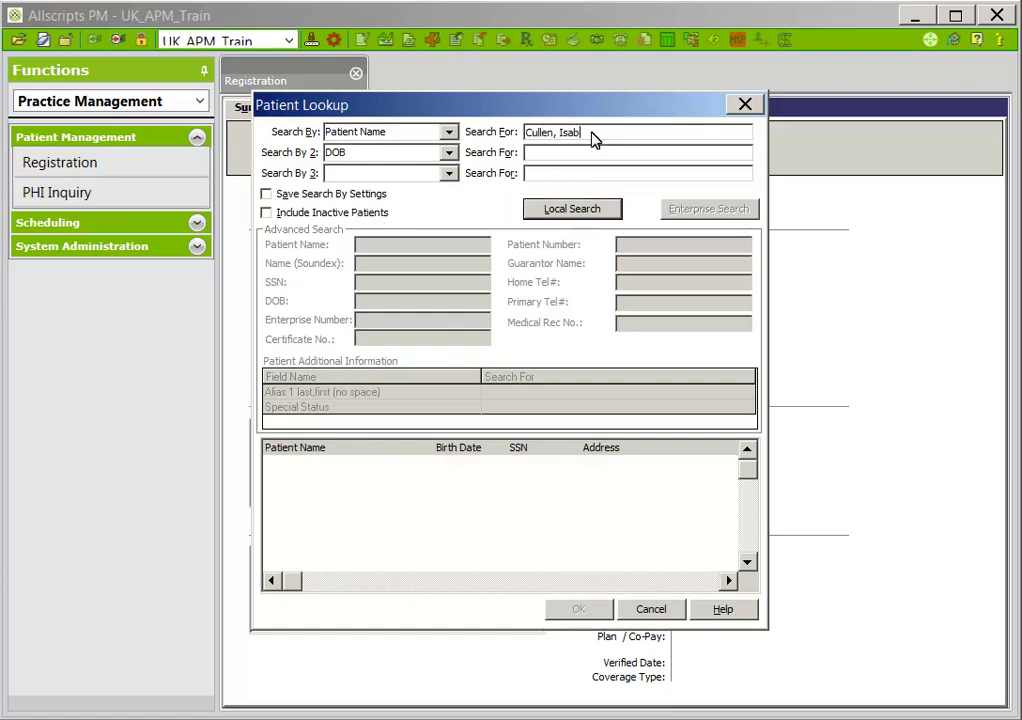
left_click(537, 154)
key("Return")
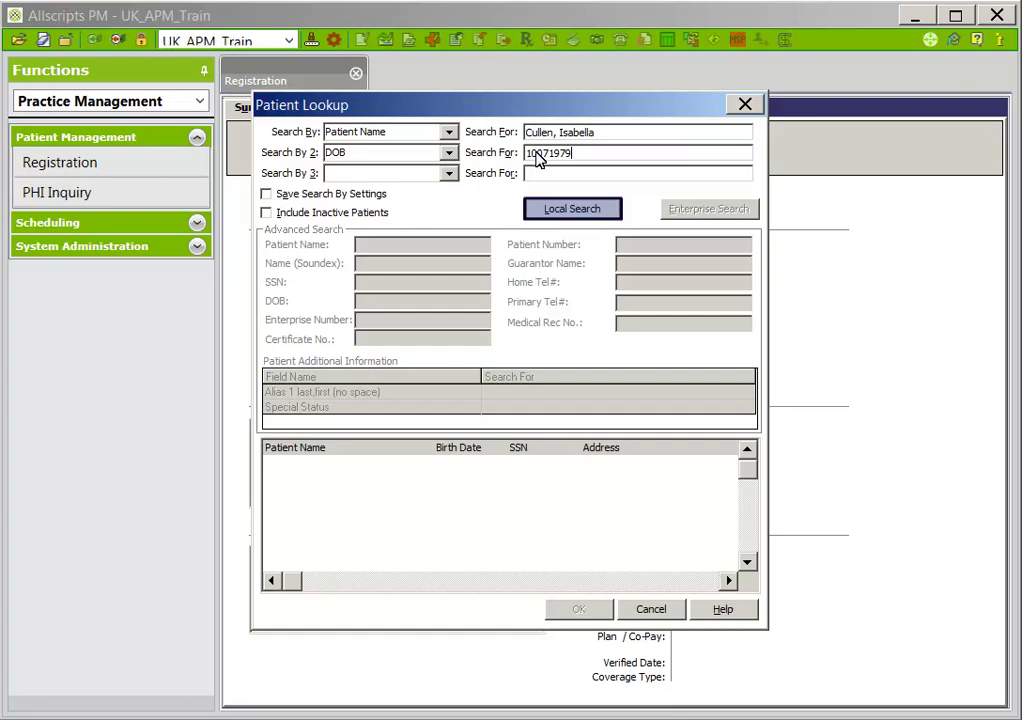
left_click(585, 212)
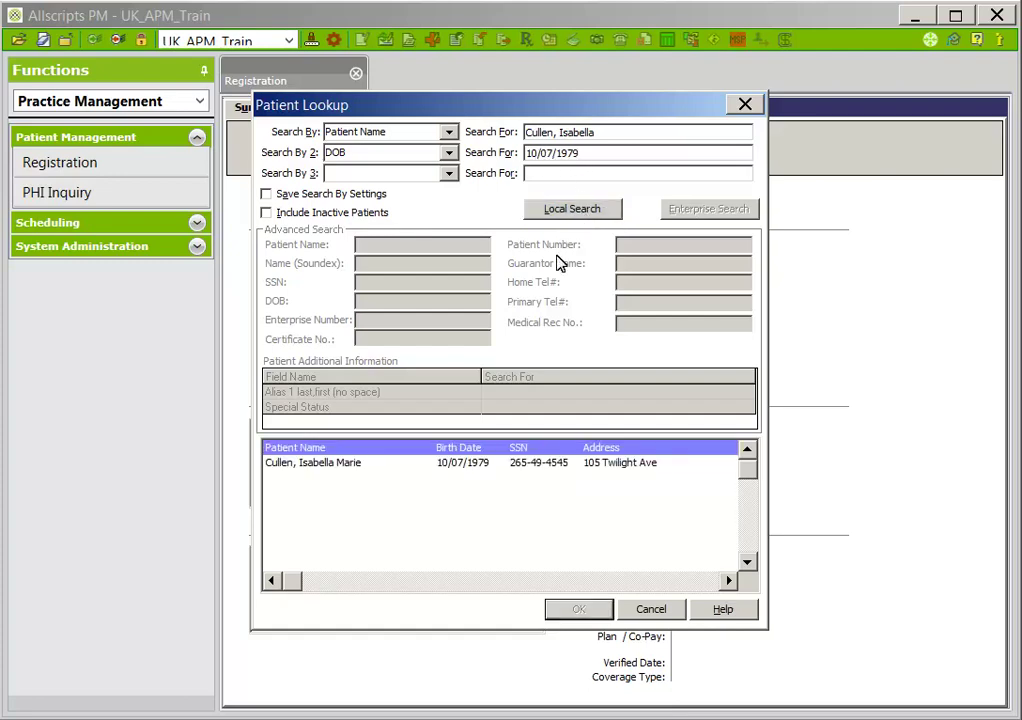
Select the matching patient row and load their registration summary.
left_click(550, 463)
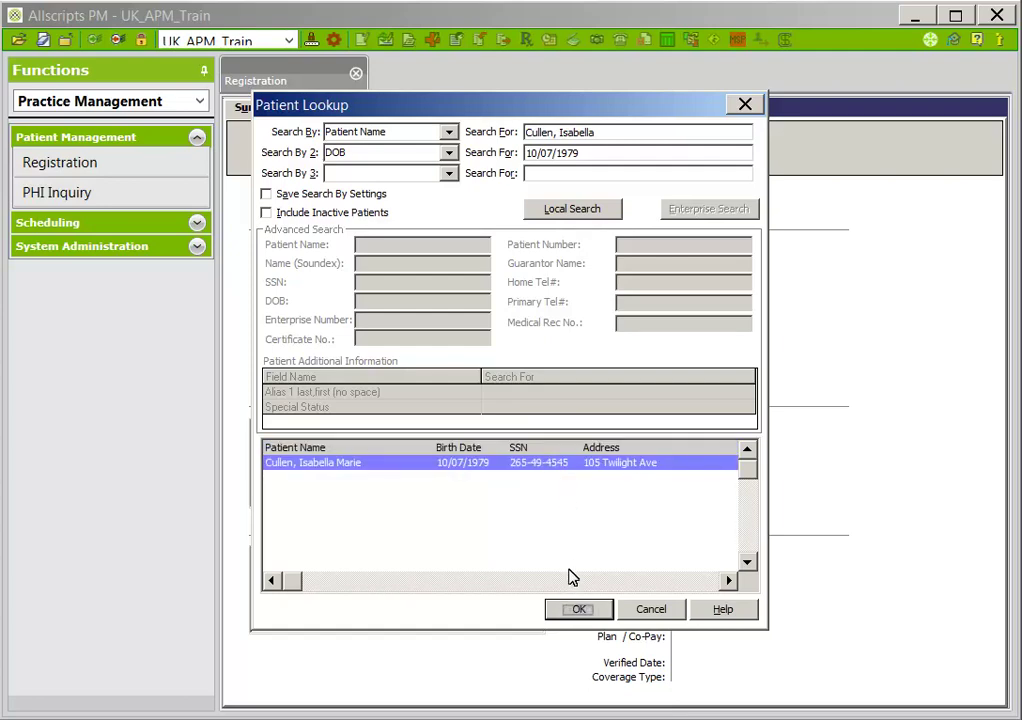
left_click(577, 609)
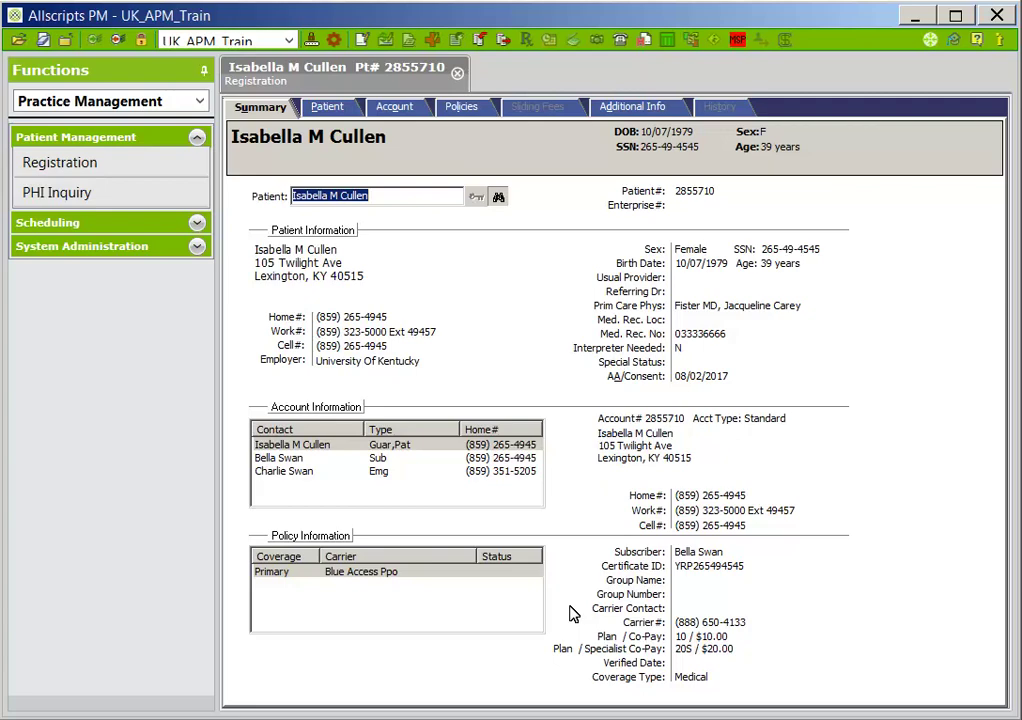
Review the patient's demographic, policy and Additional Info pages, then expand Scheduling functions.
left_click(332, 108)
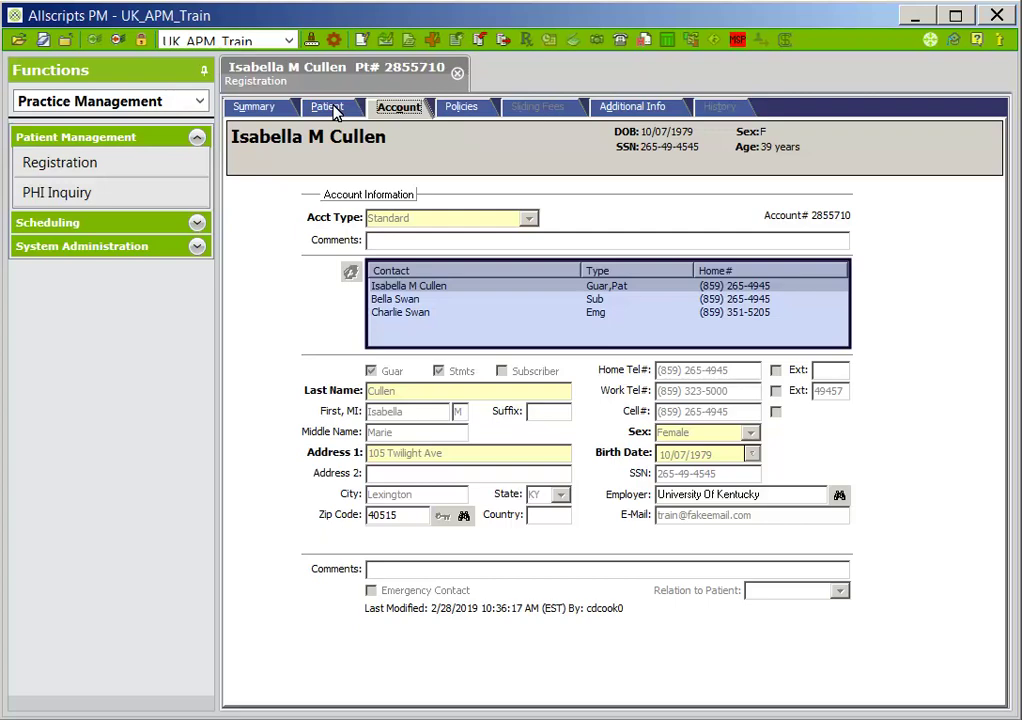
key("ctrl+Tab")
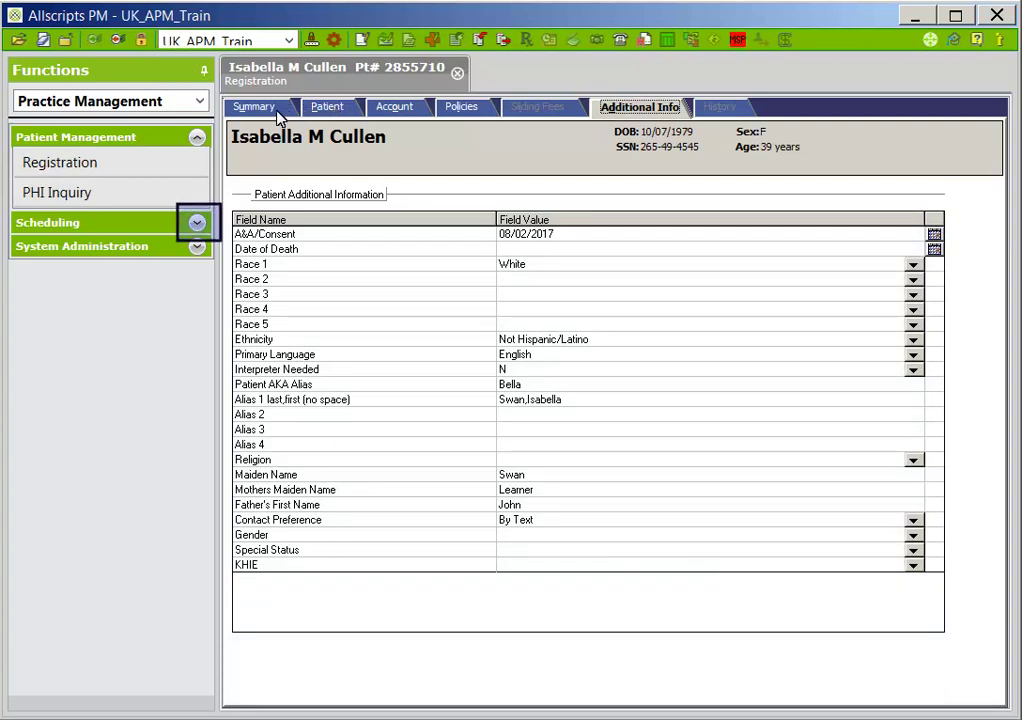
left_click(197, 222)
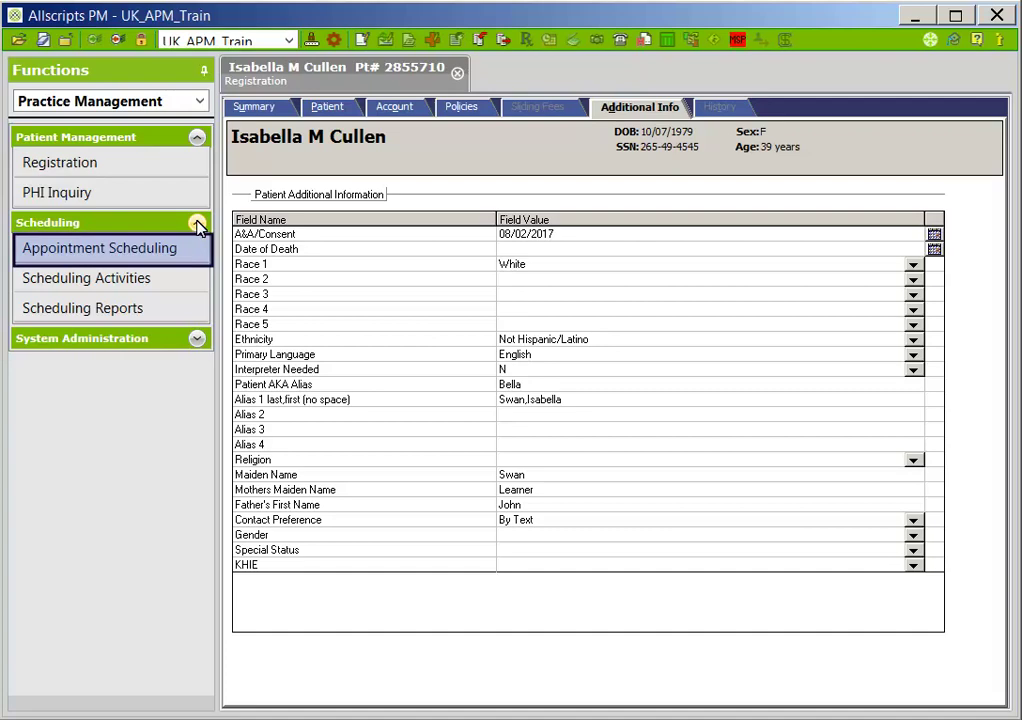
Open Appointment Scheduling to show the patient's Appointment Book.
left_click(169, 250)
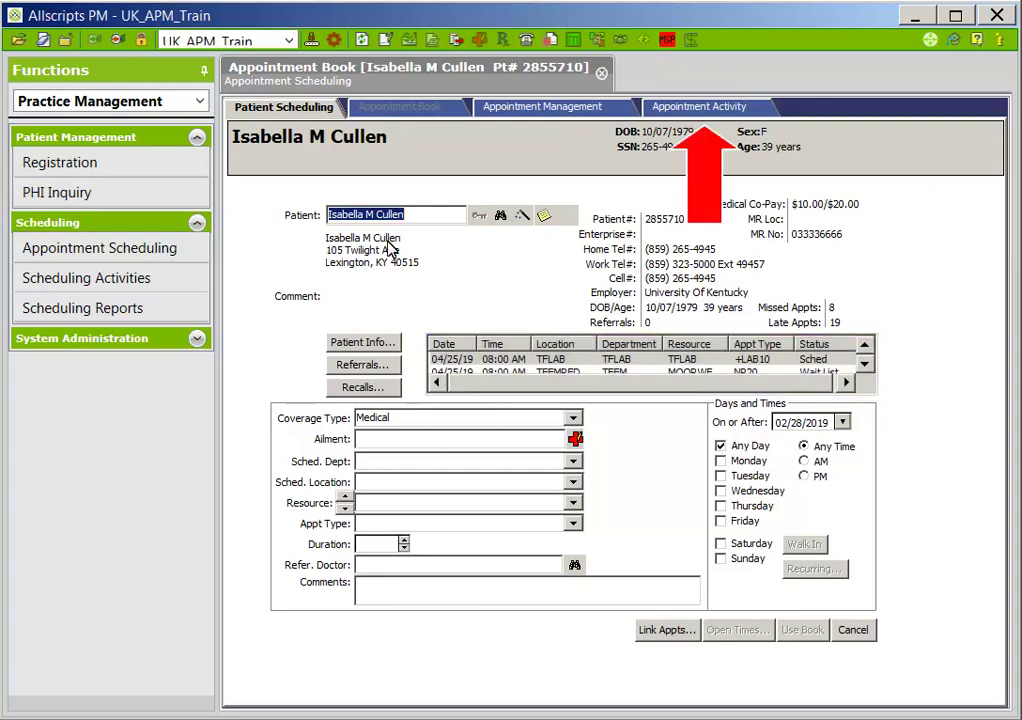
Switch to the Appointment Activity tab listing the patient's past appointments.
left_click(699, 110)
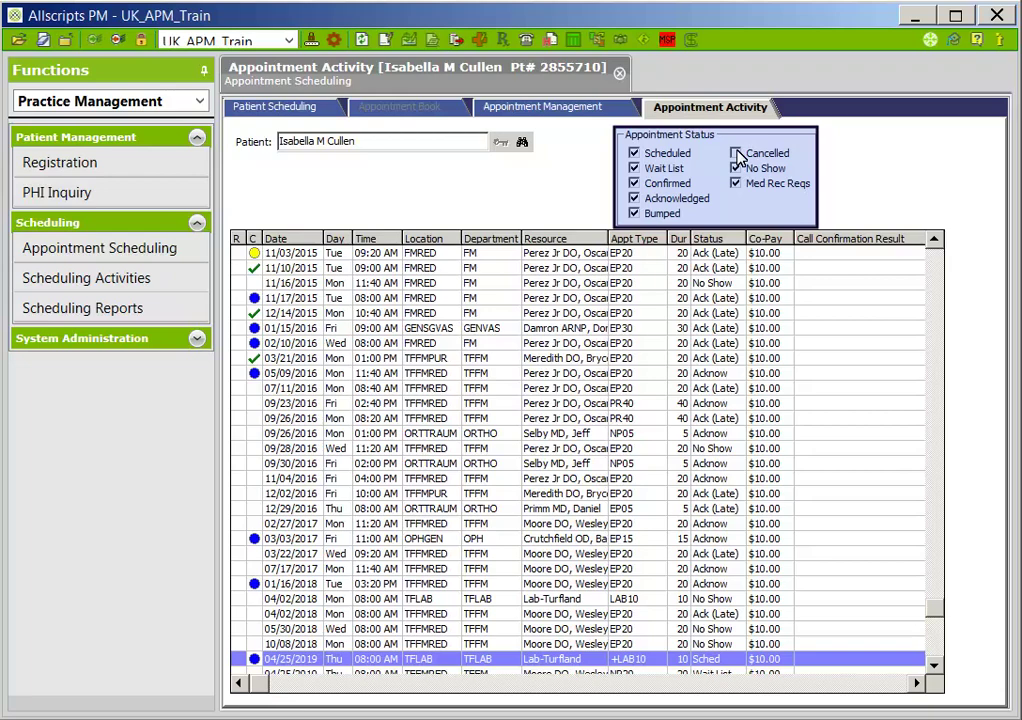
Toggle the No Show, Med Rec Reqs, Bumped and Acknowledged filters, ending with every status included.
left_click(736, 168)
left_click(735, 184)
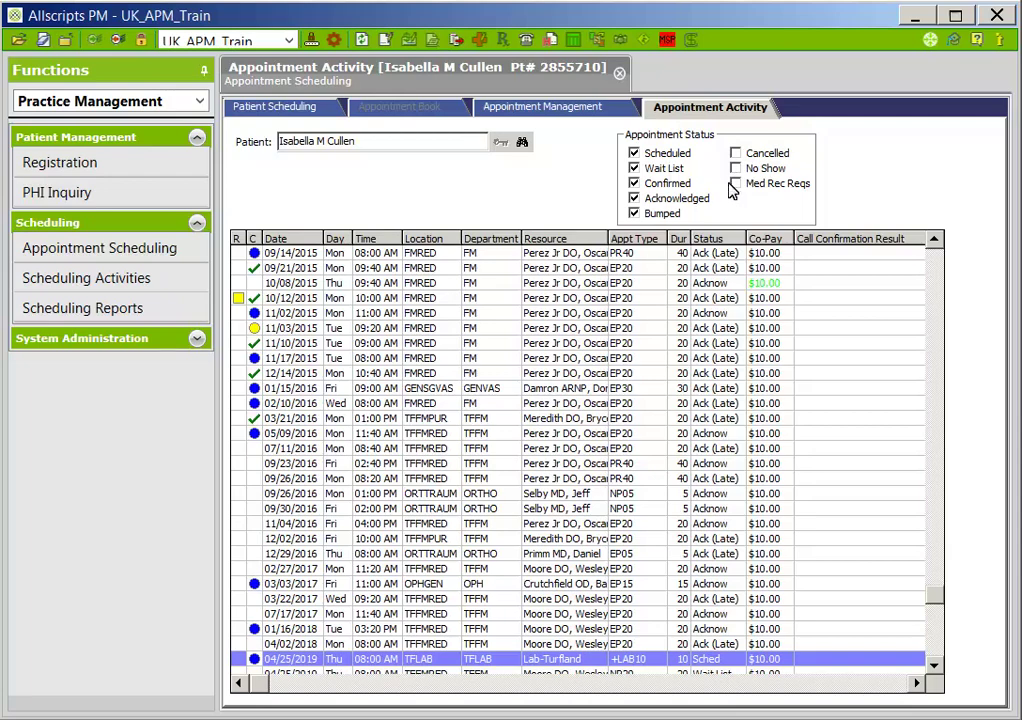
left_click(633, 214)
left_click(633, 199)
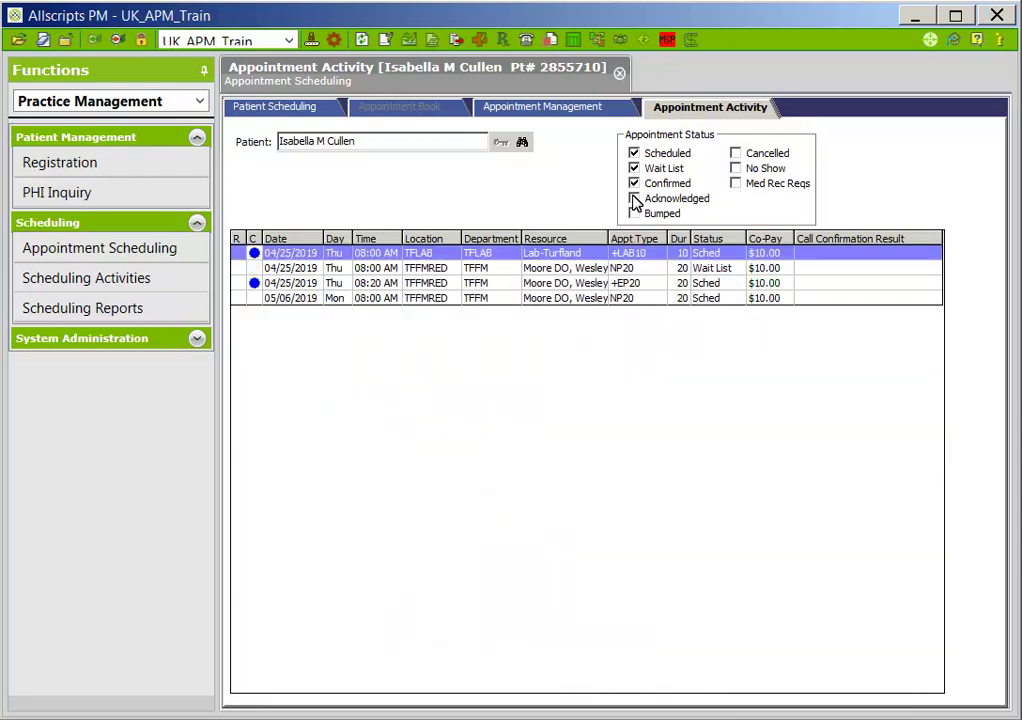
left_click(634, 199)
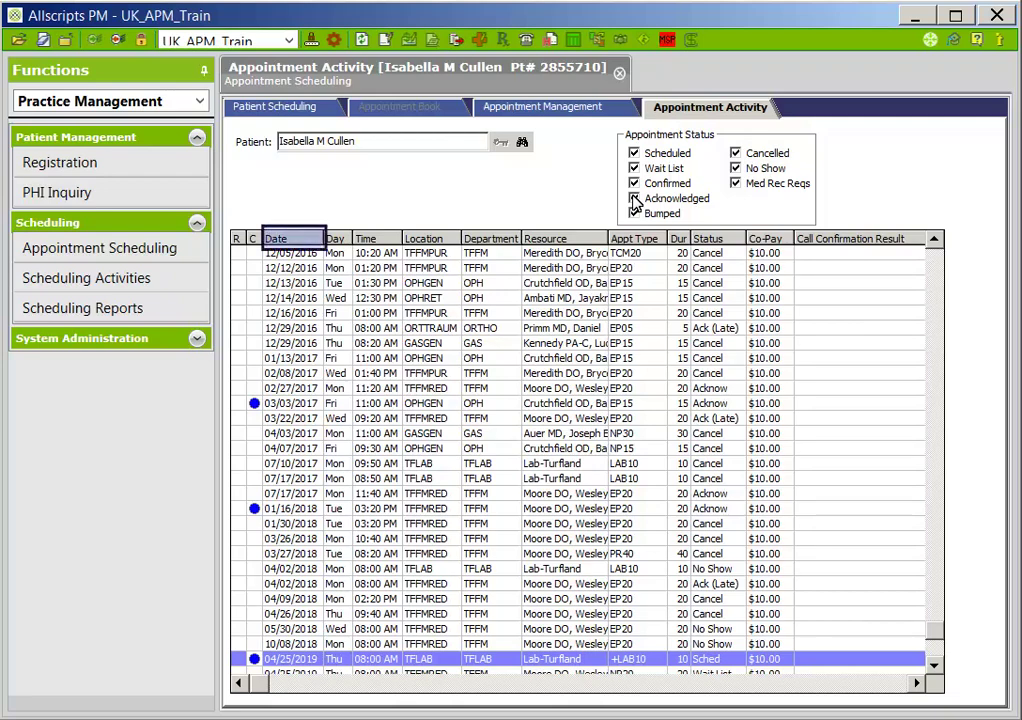
left_click(634, 199)
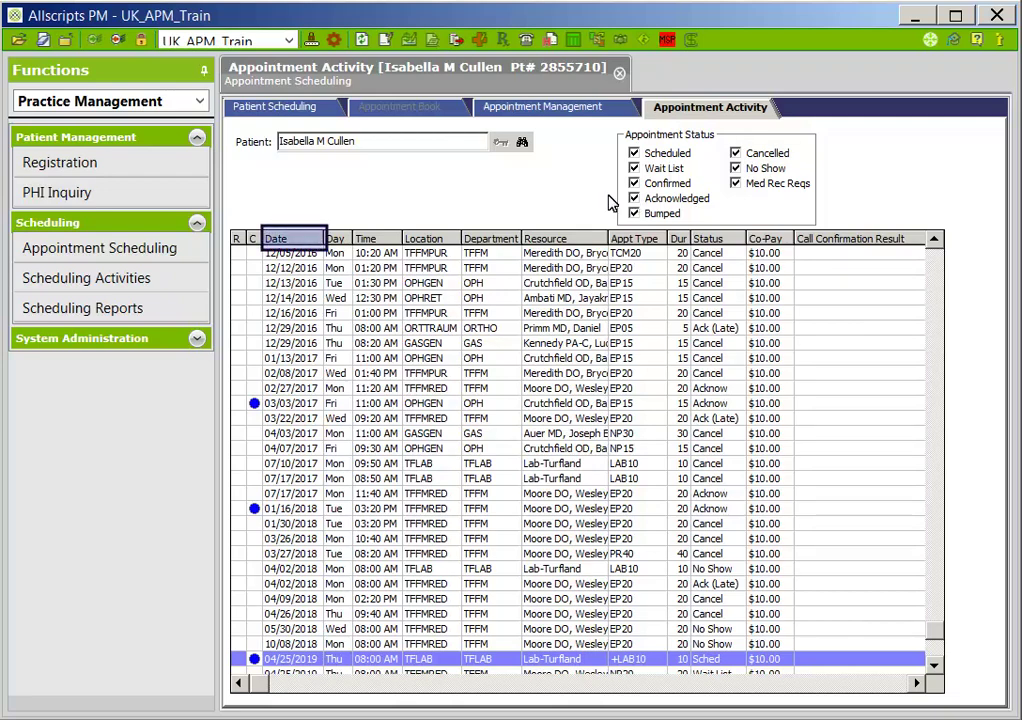
Sort the appointment list by Date, then alphabetically by Resource.
left_click(310, 238)
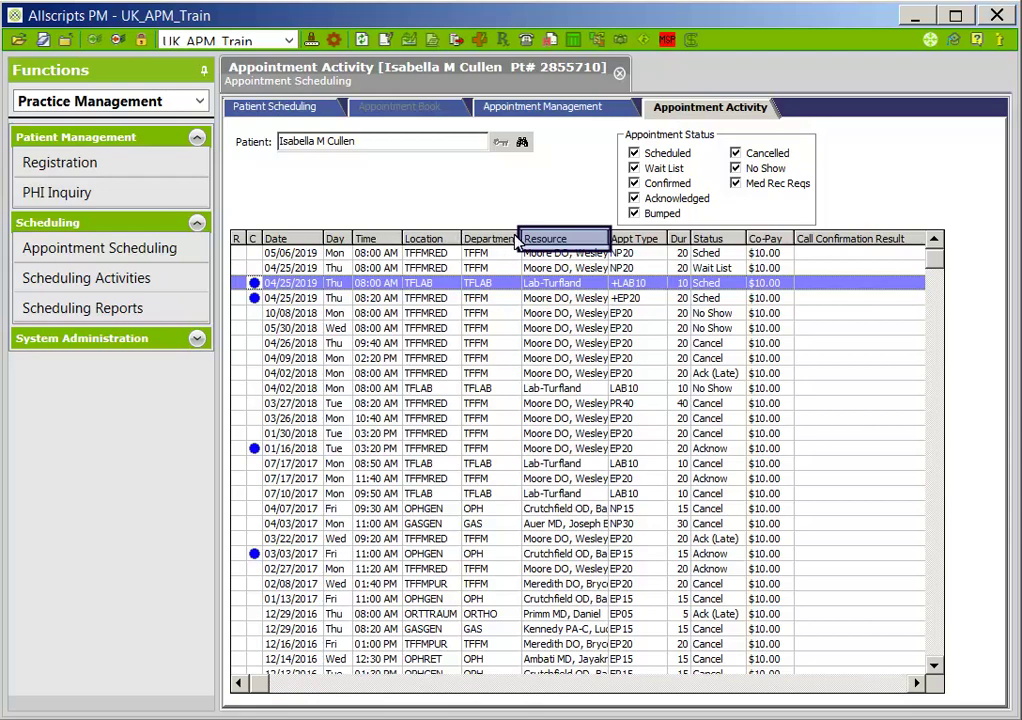
left_click(581, 241)
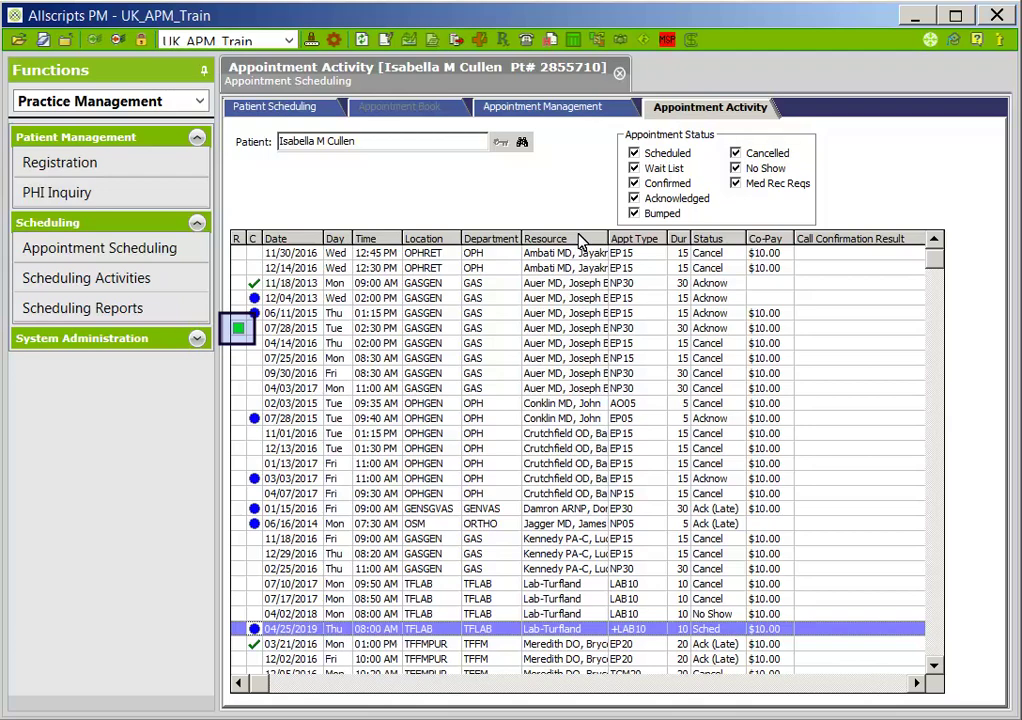
scroll(580, 243, "down", 8)
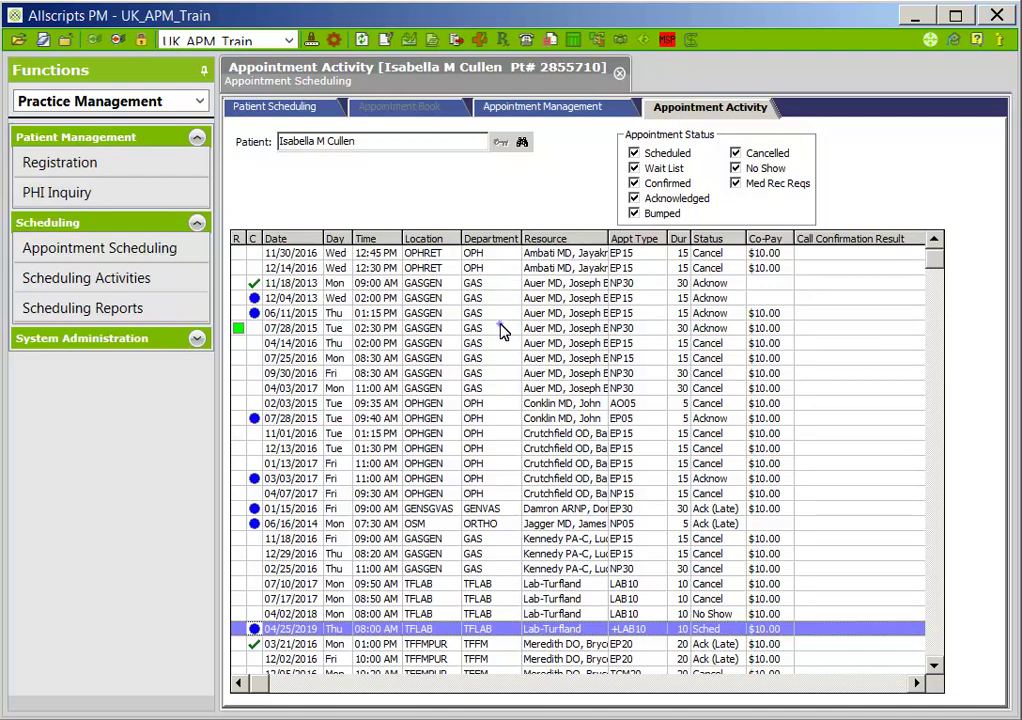
right_click(503, 331)
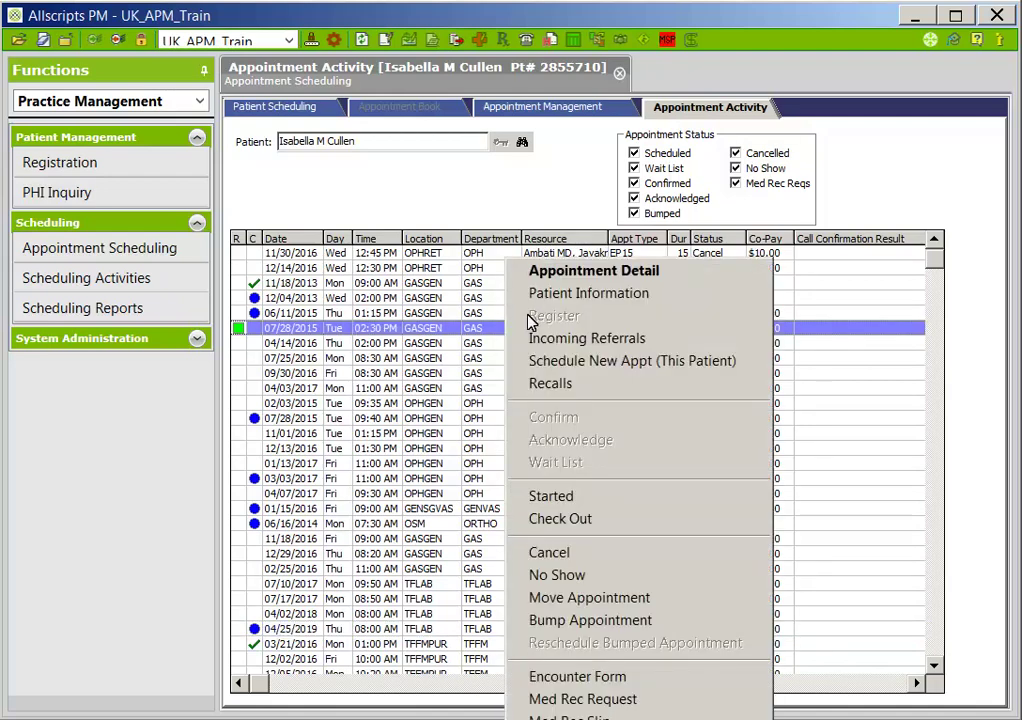
left_click(543, 271)
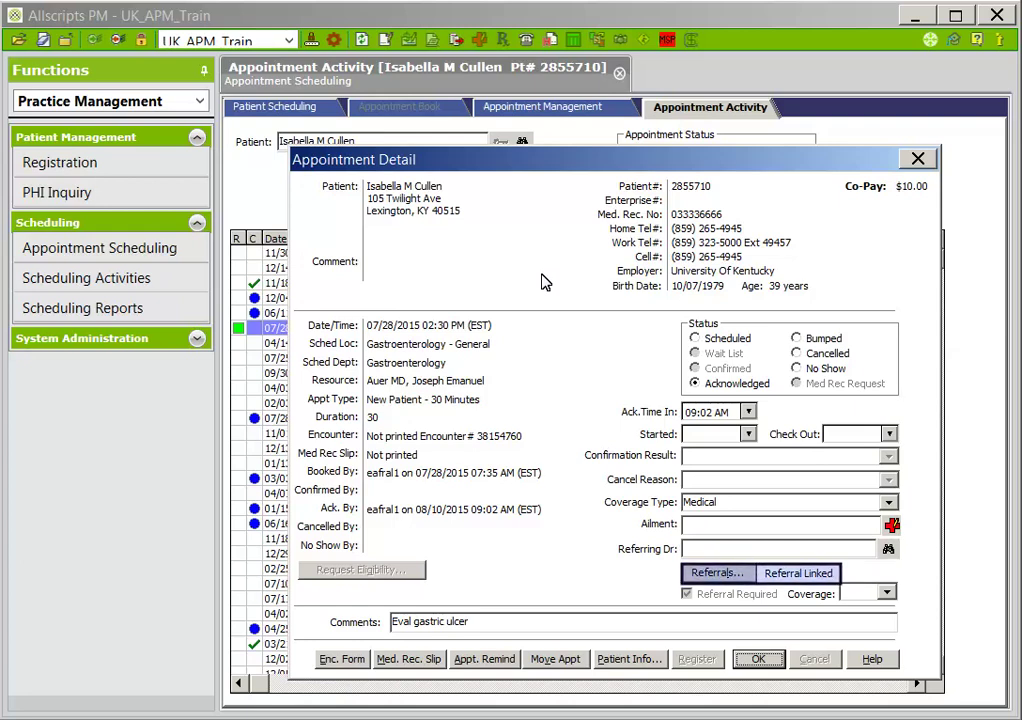
left_click(716, 575)
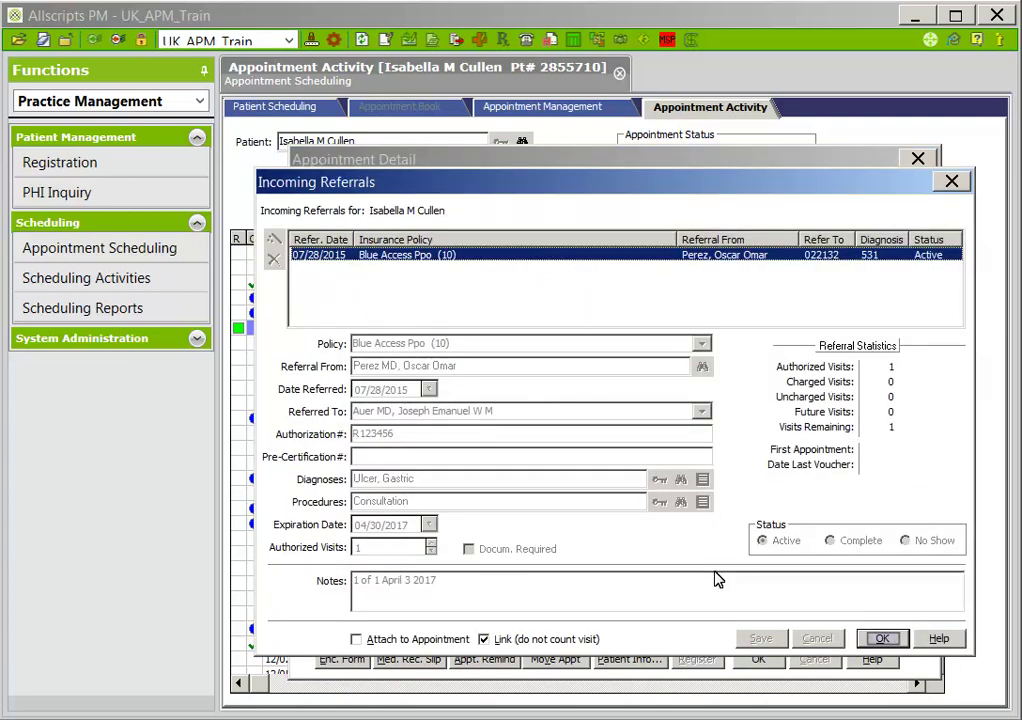
left_click(880, 638)
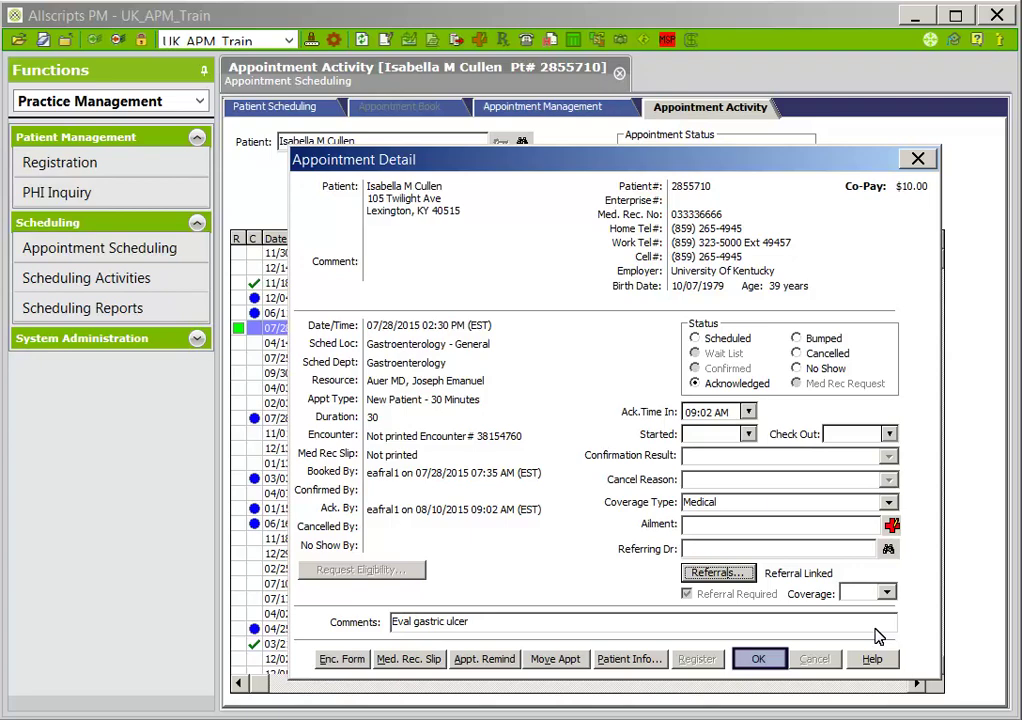
left_click(757, 660)
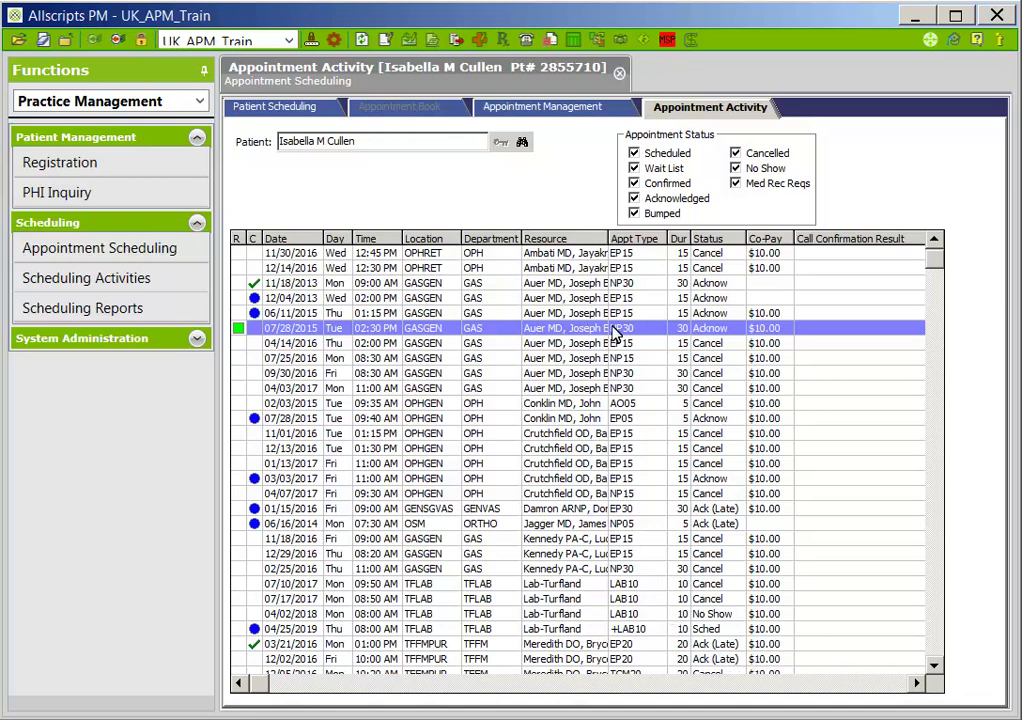
Review the 07/28/2015 appointment's Patient Information (Blue Access Ppo, $45.00 balance), then highlight Appointment Reminder Document.
right_click(660, 329)
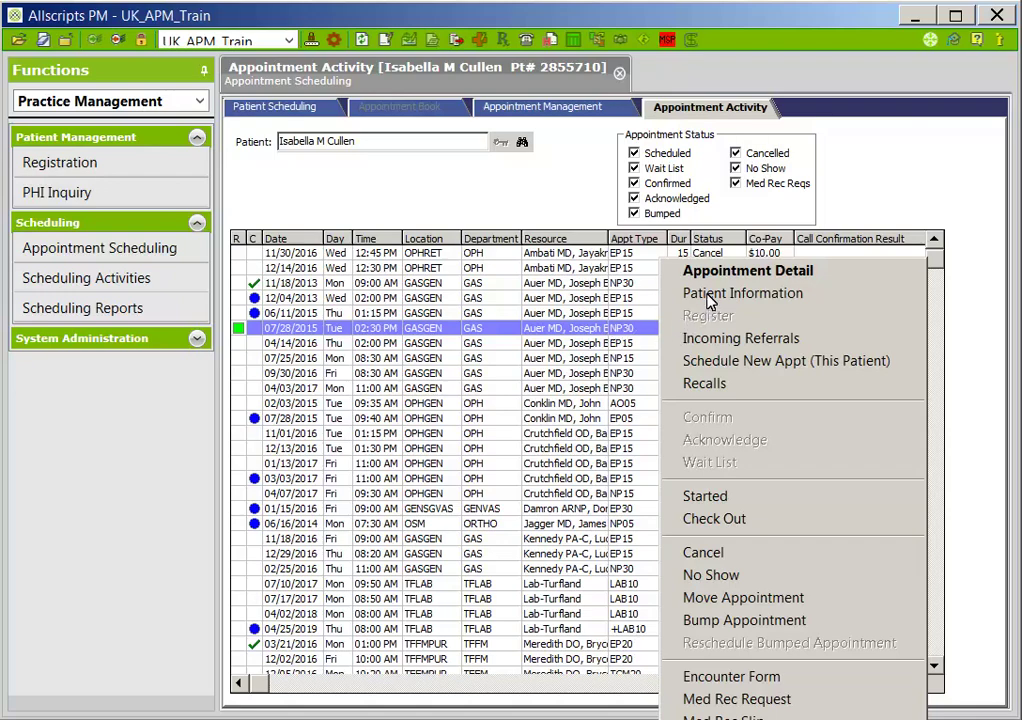
left_click(710, 295)
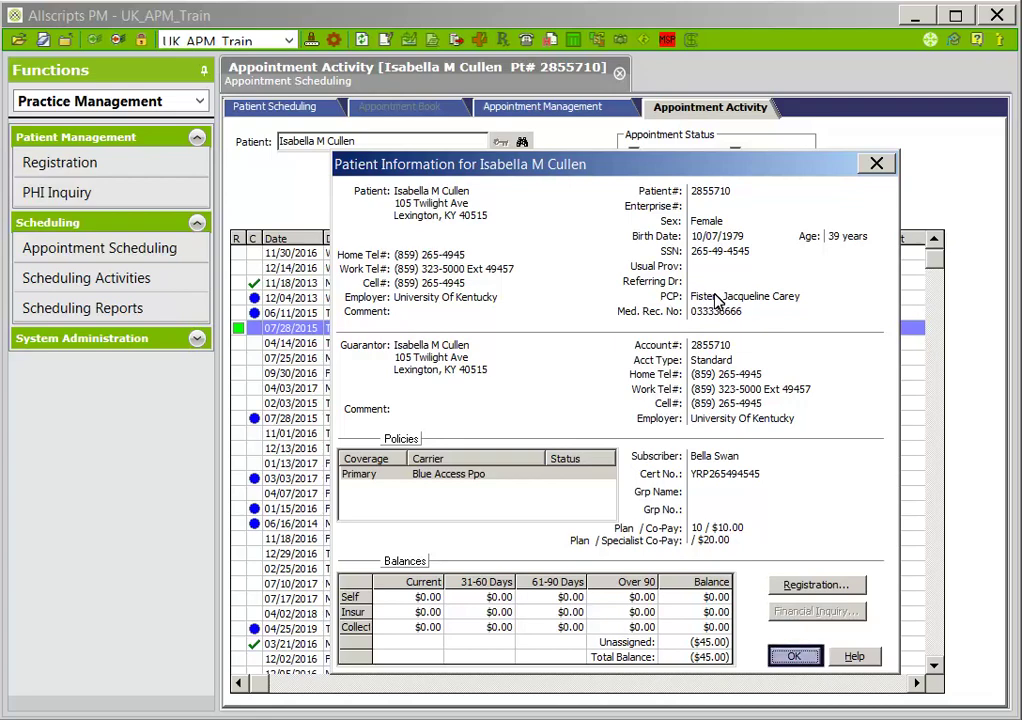
left_click(798, 658)
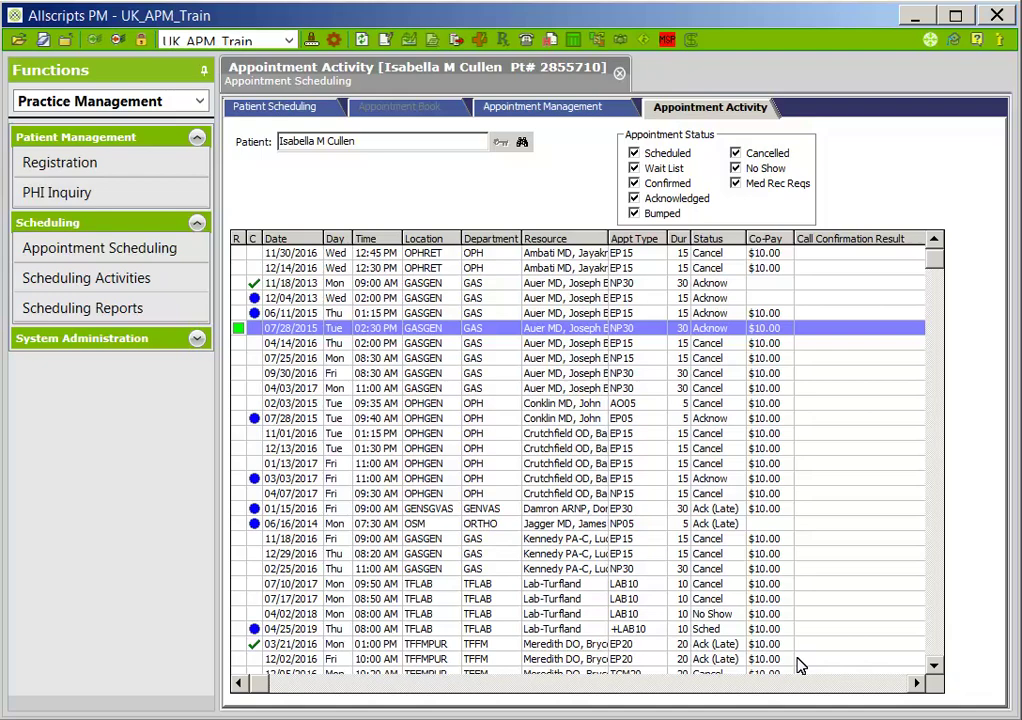
right_click(683, 331)
key("Up")
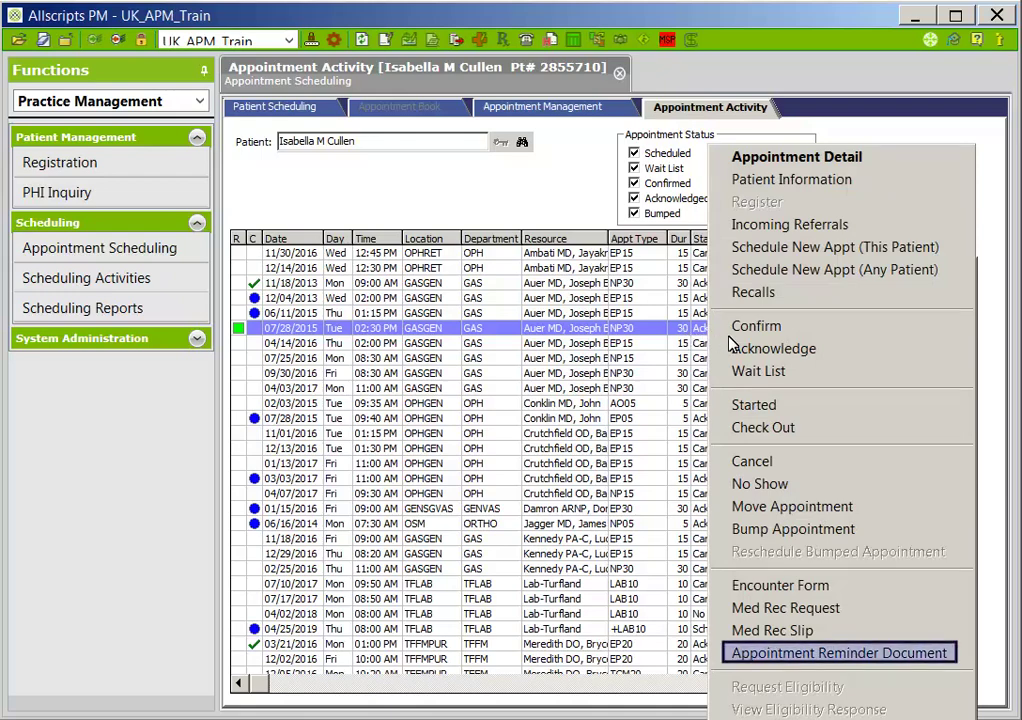
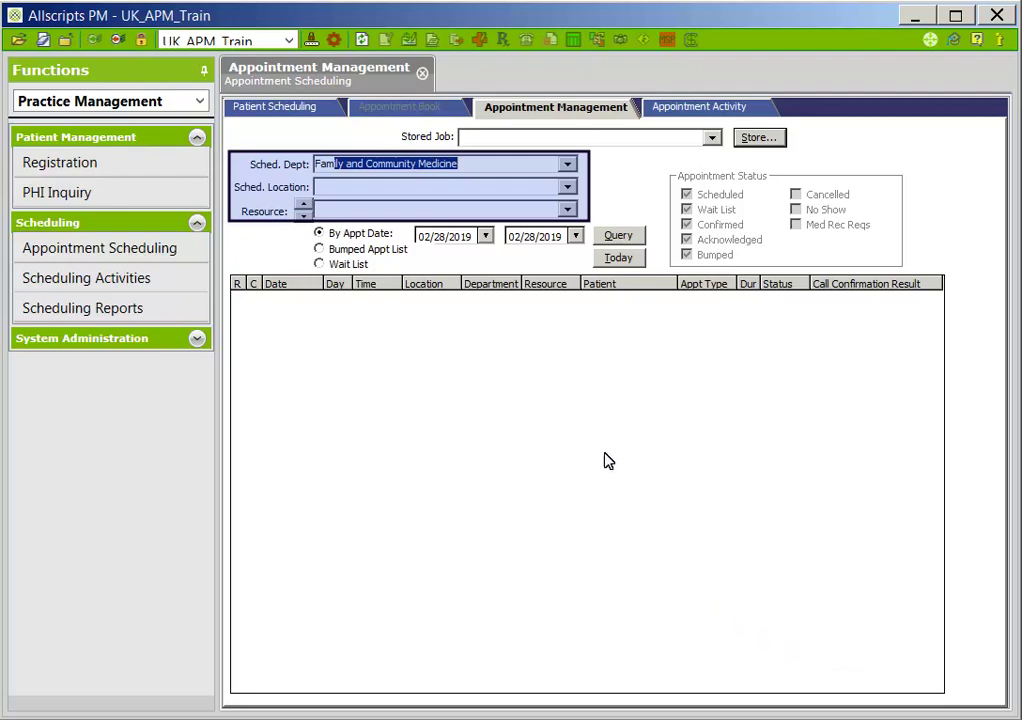
Query the 02/28/2019 appointments for the Family and Community Medicine-Turfland department.
left_click(566, 164)
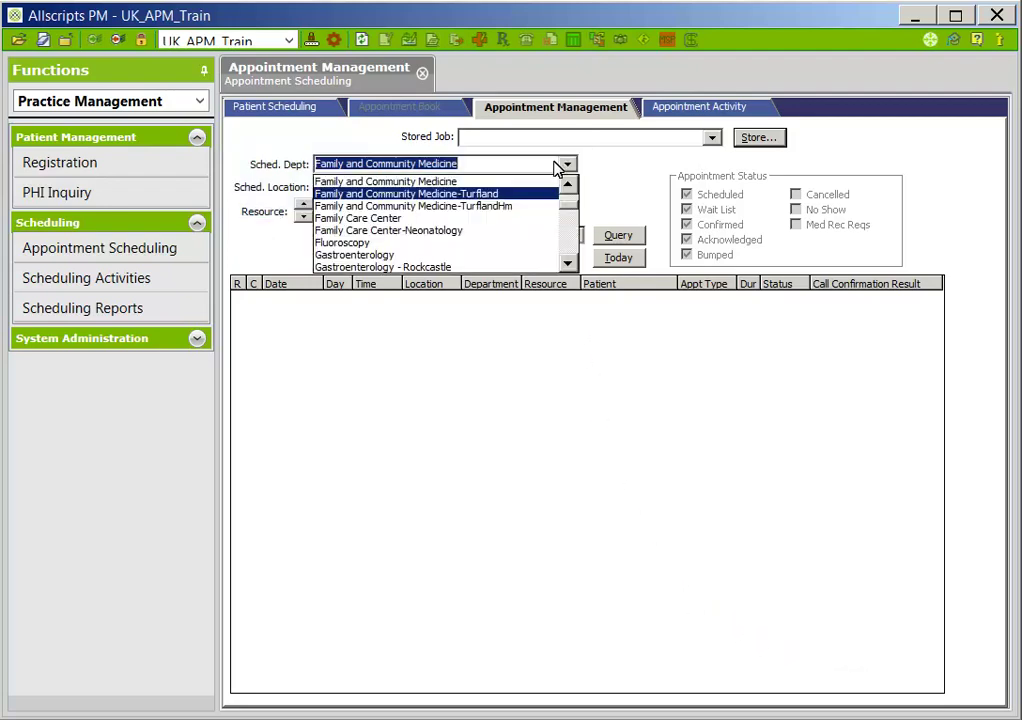
key("Return")
left_click(488, 237)
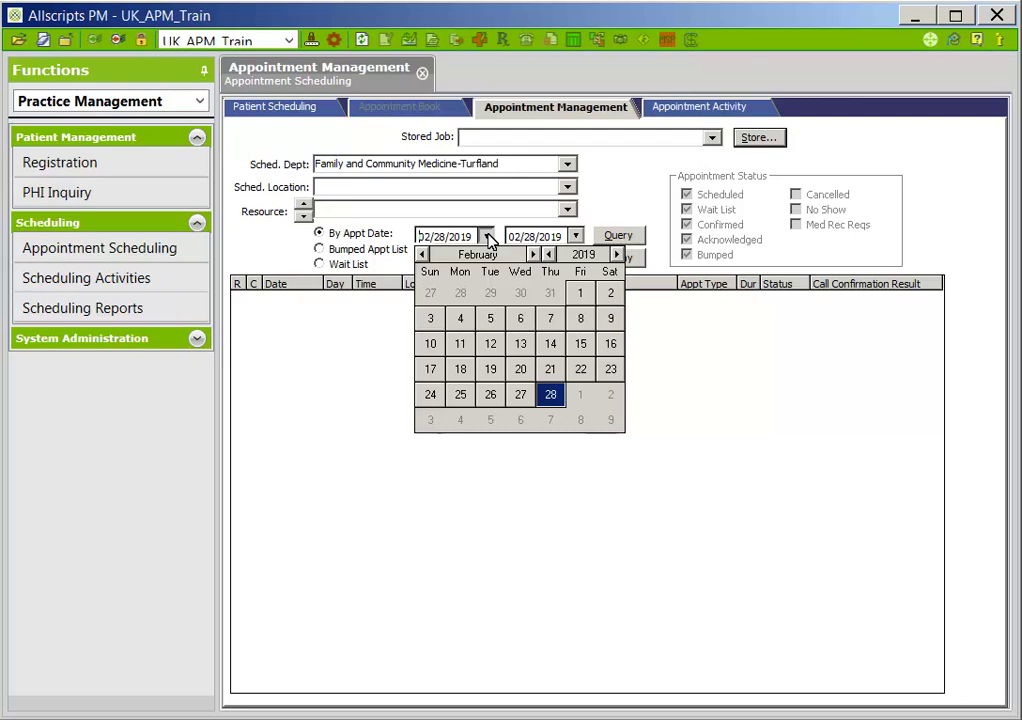
left_click(550, 395)
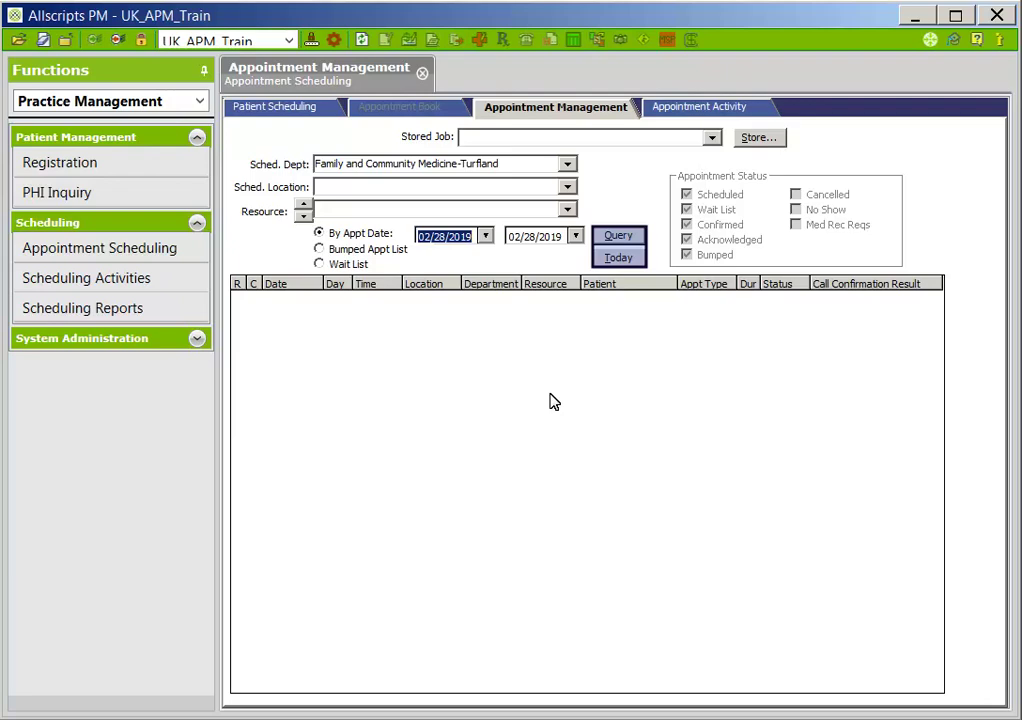
left_click(615, 240)
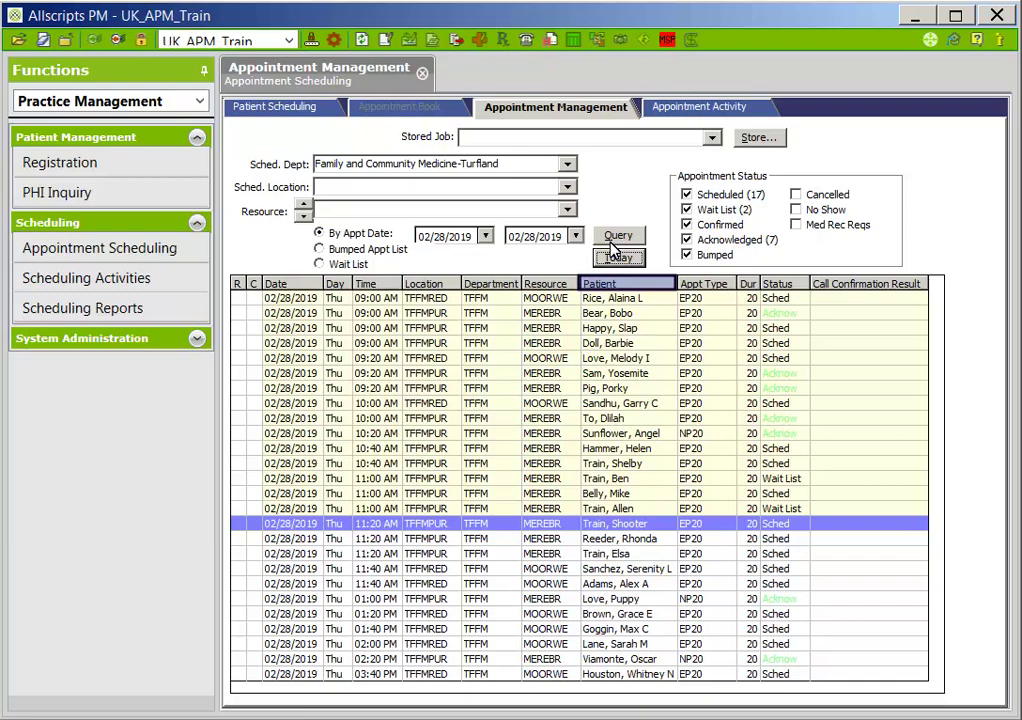
Sort the appointments by patient name and add cancelled and no-show appointments to the list.
left_click(618, 285)
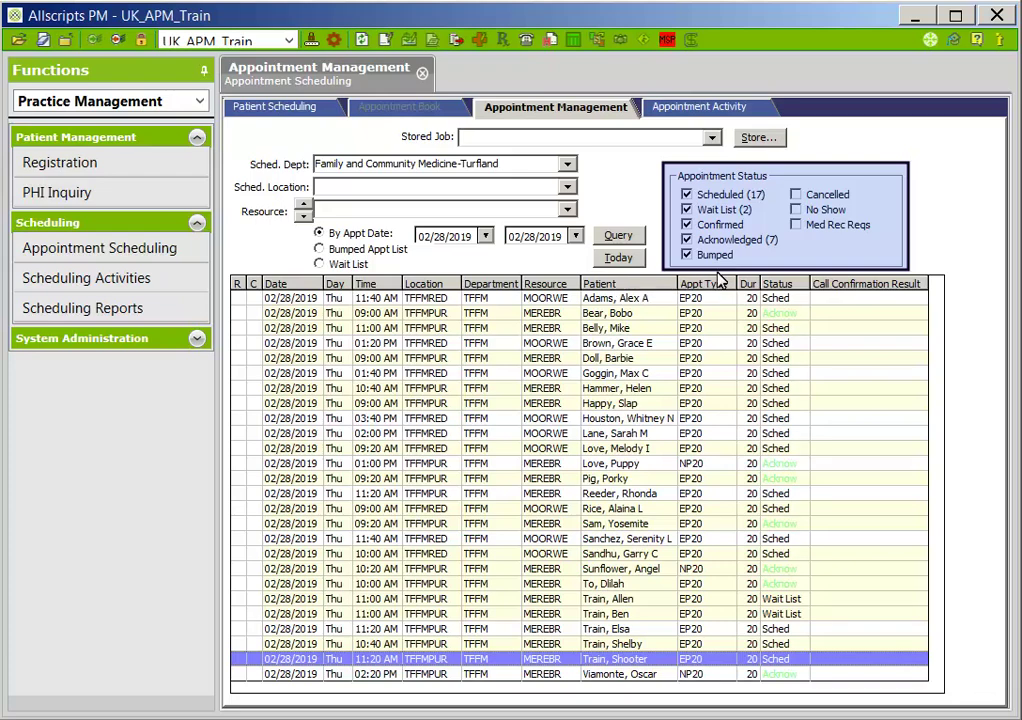
left_click(795, 194)
left_click(795, 209)
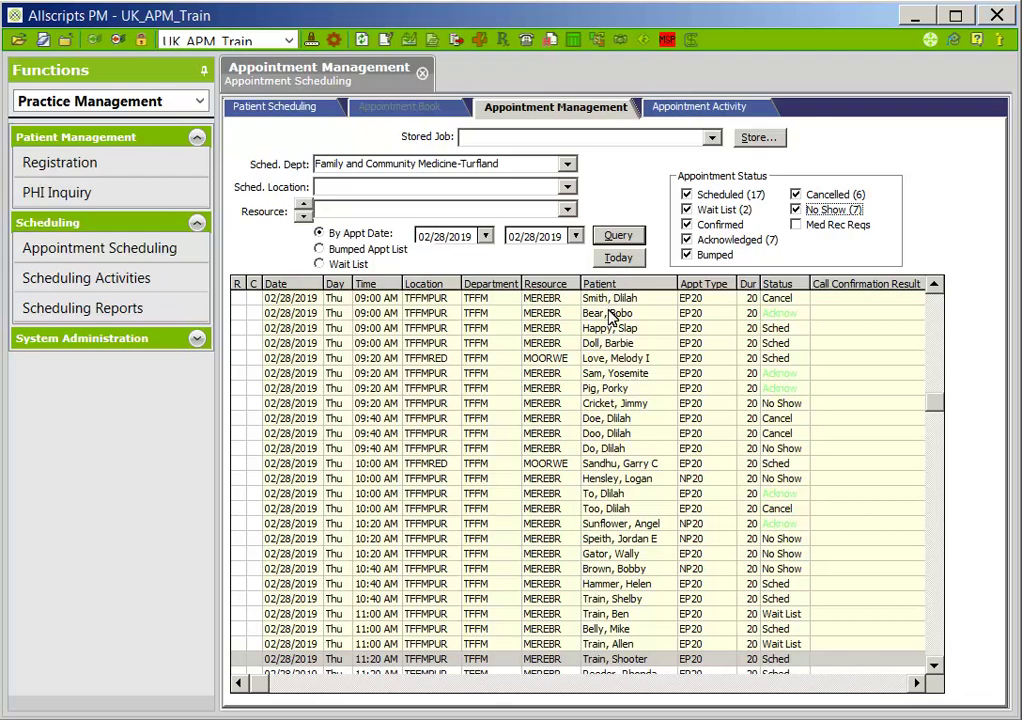
right_click(612, 316)
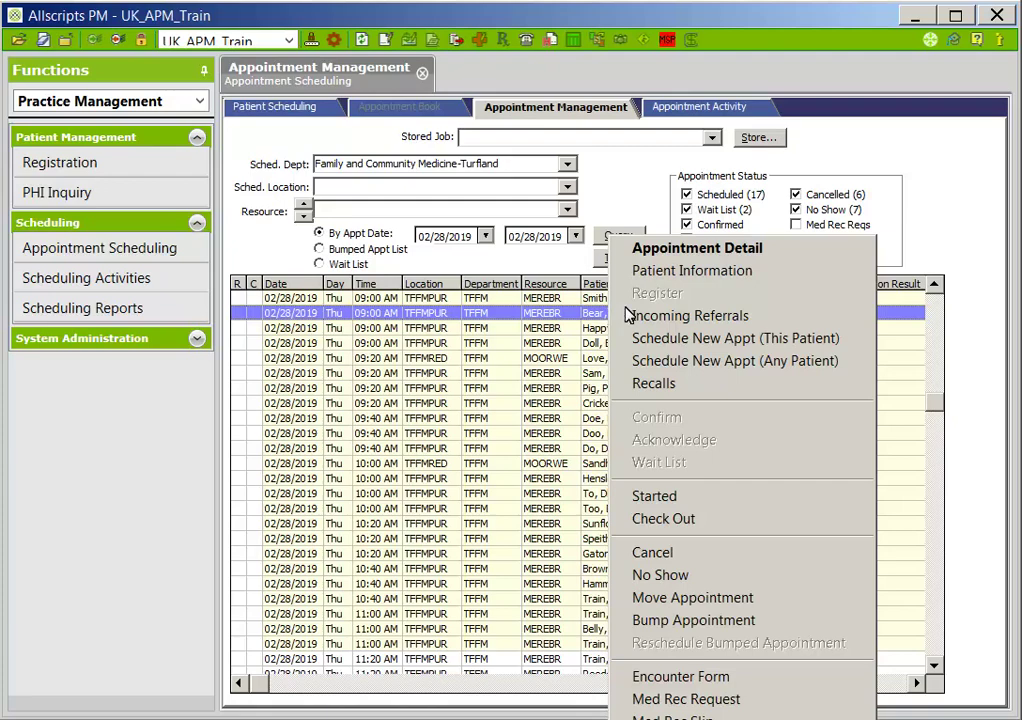
left_click(662, 249)
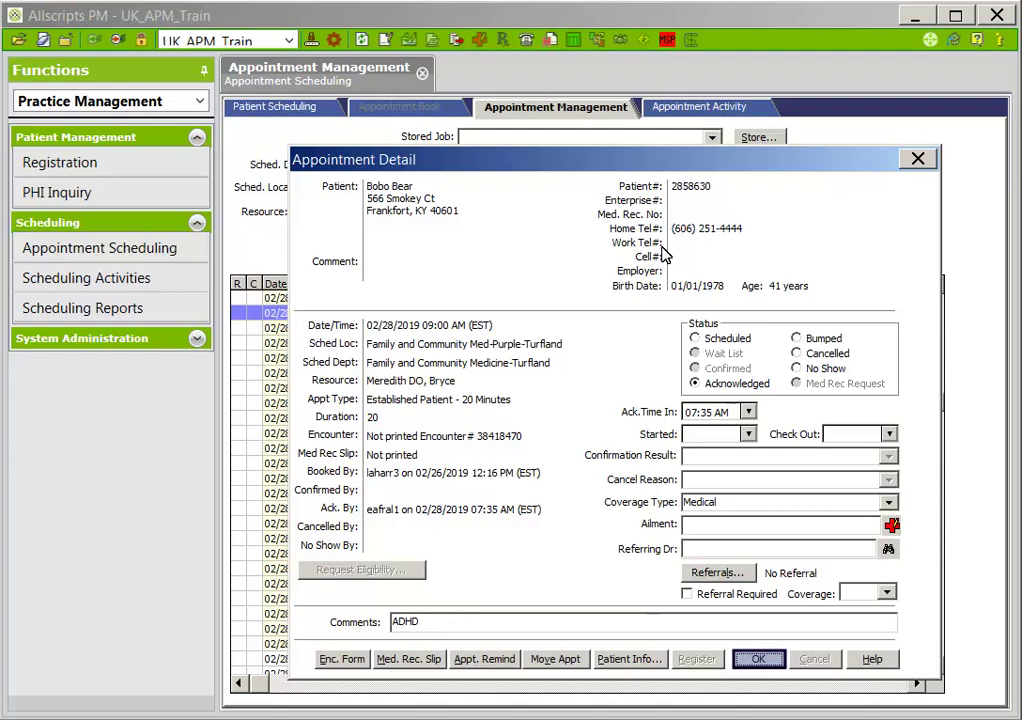
left_click(770, 660)
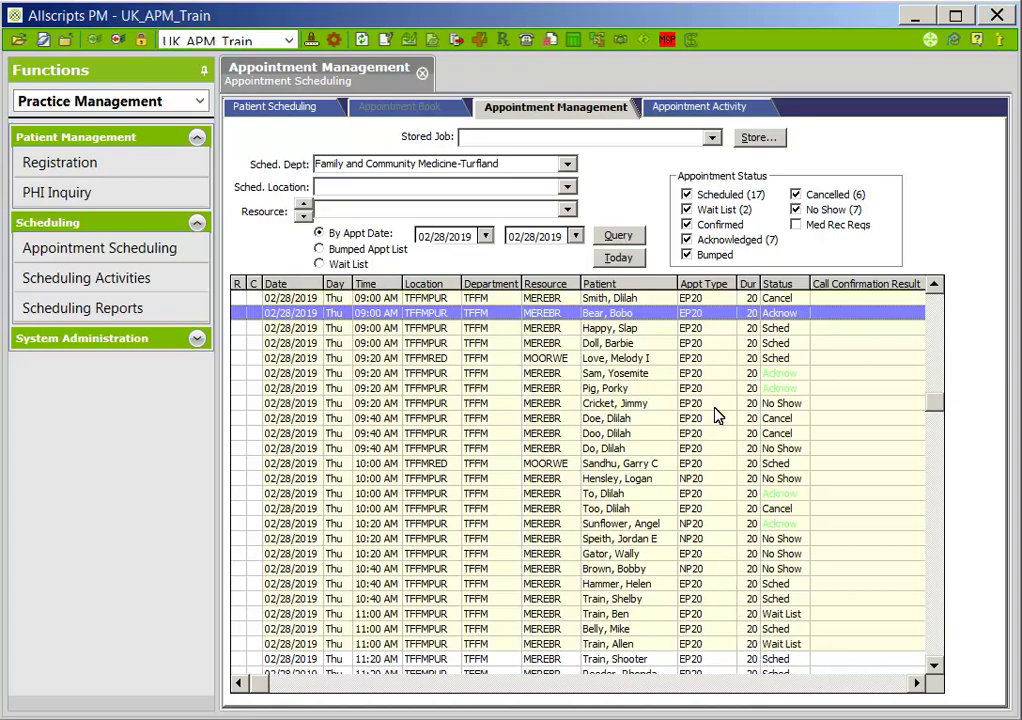
right_click(715, 318)
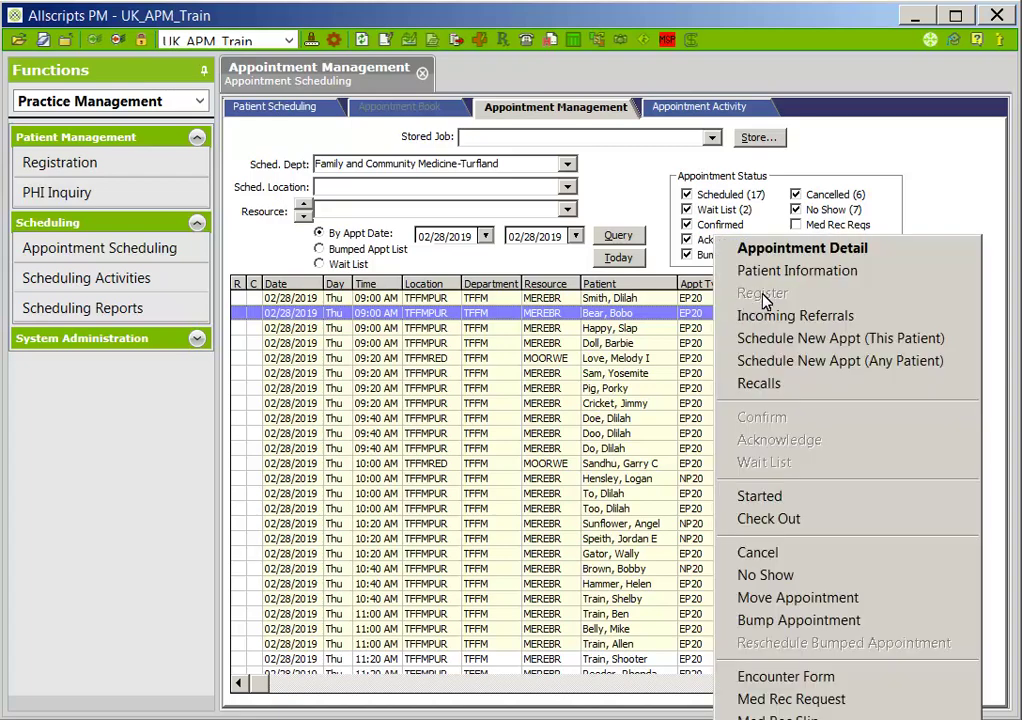
left_click(774, 273)
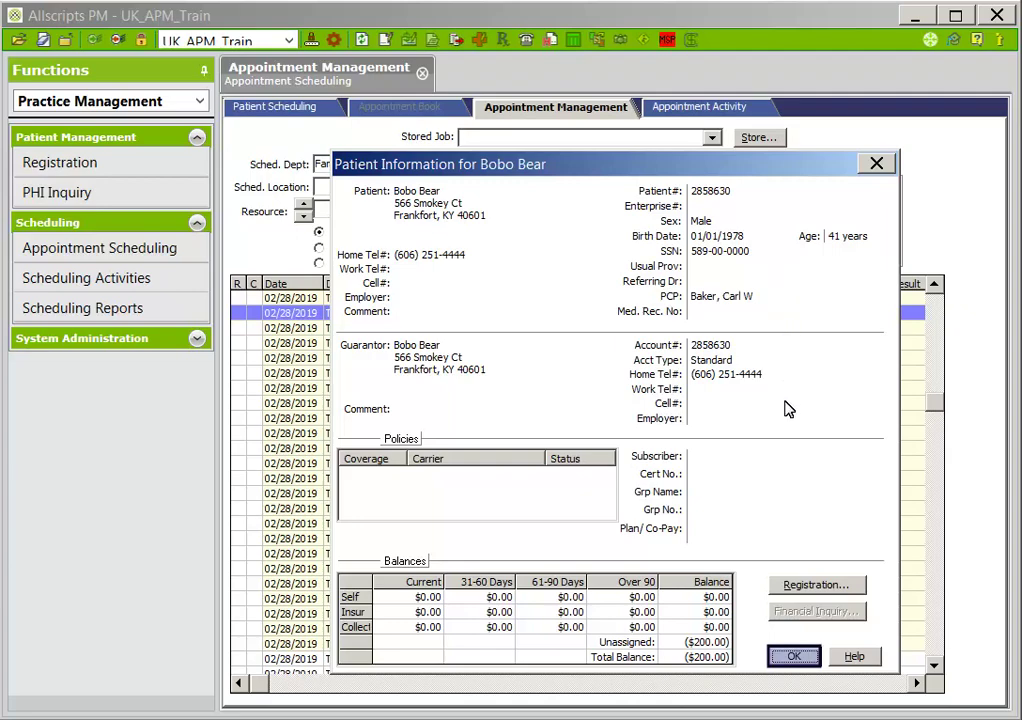
left_click(793, 657)
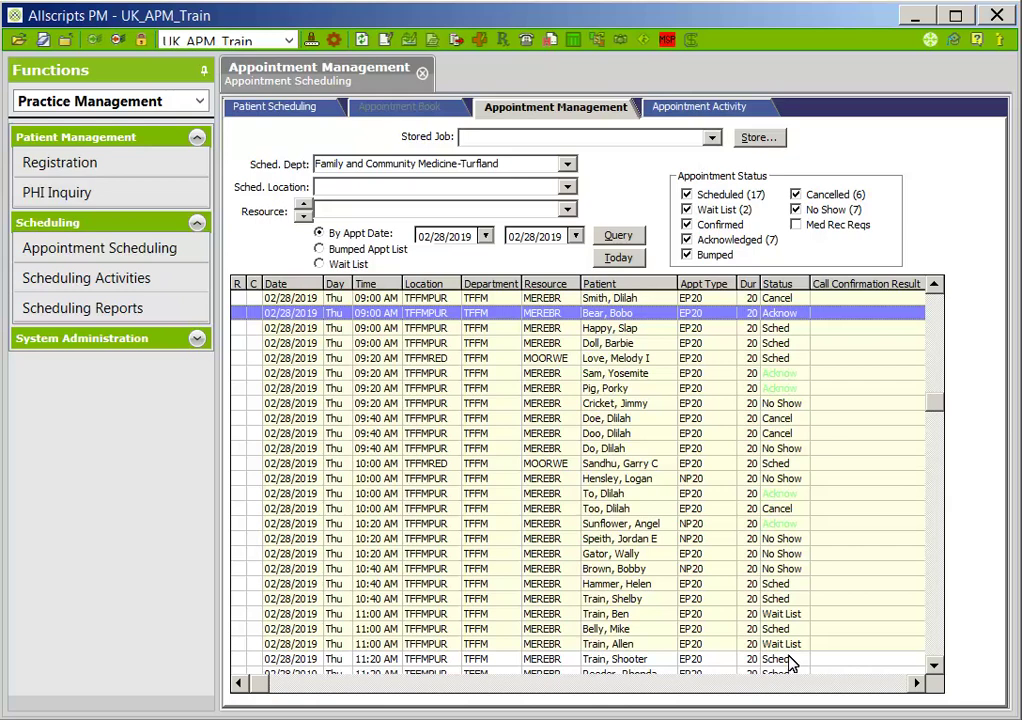
Open the Scheduling Activities Appointment Schedule report form from the appointment's actions.
right_click(725, 318)
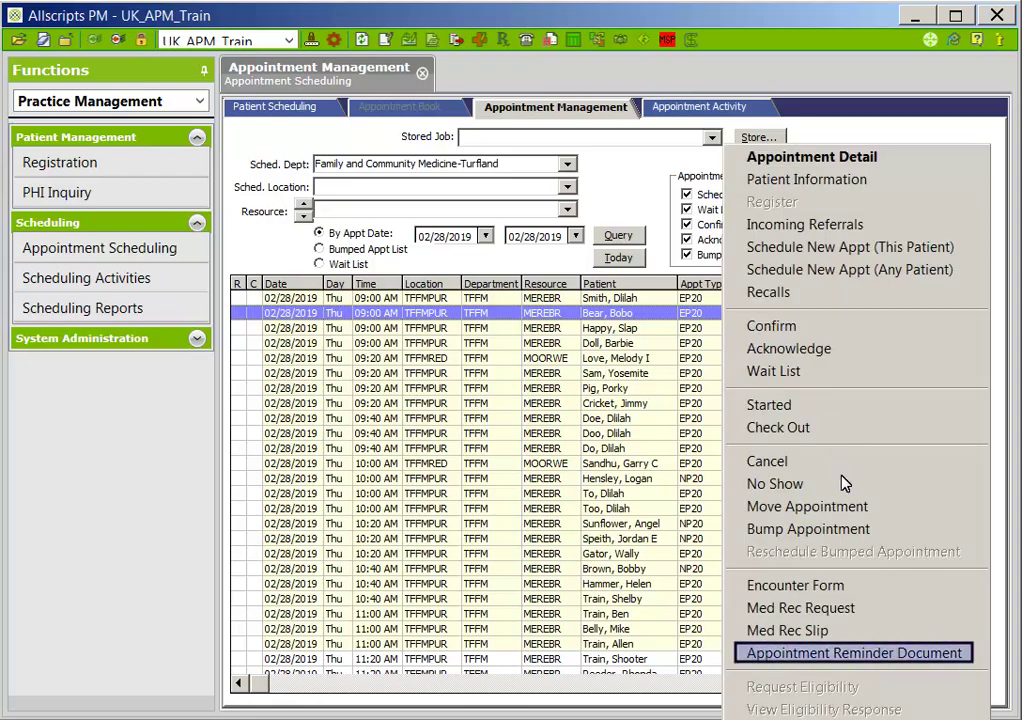
left_click(795, 654)
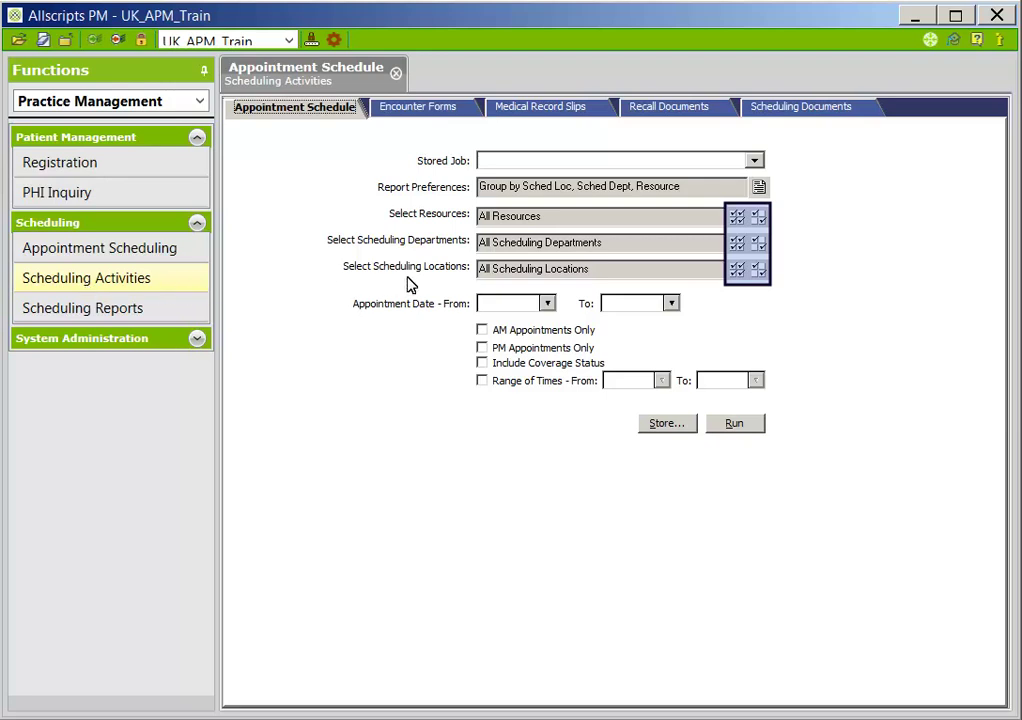
Replace All Resources with a single provider picked from the description-sorted resource list.
left_click(758, 219)
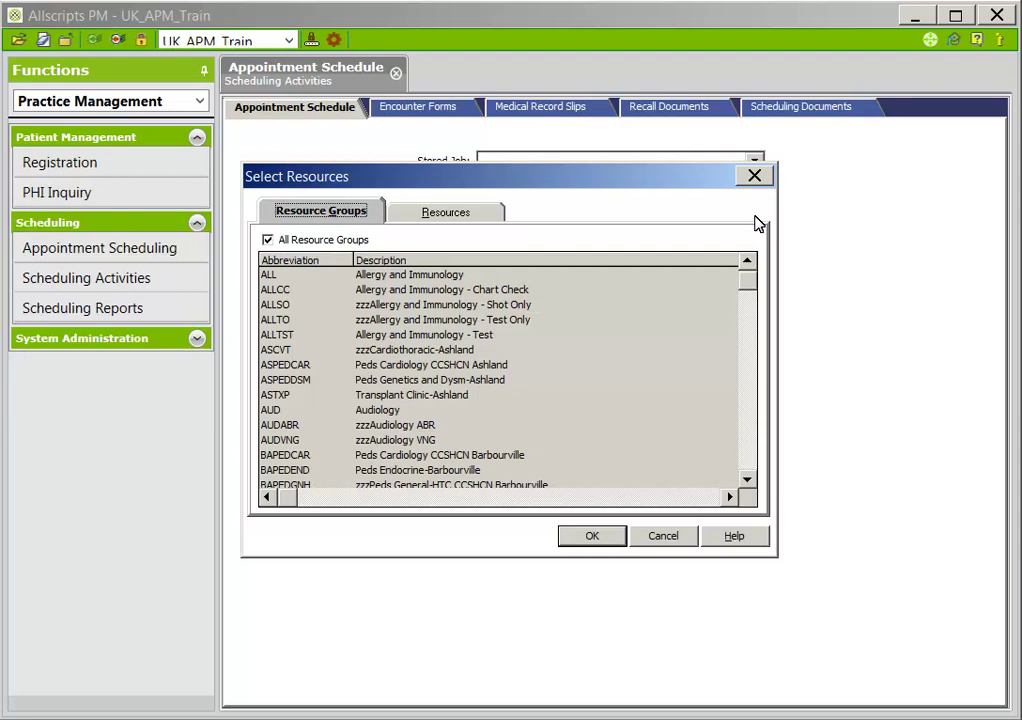
left_click(445, 213)
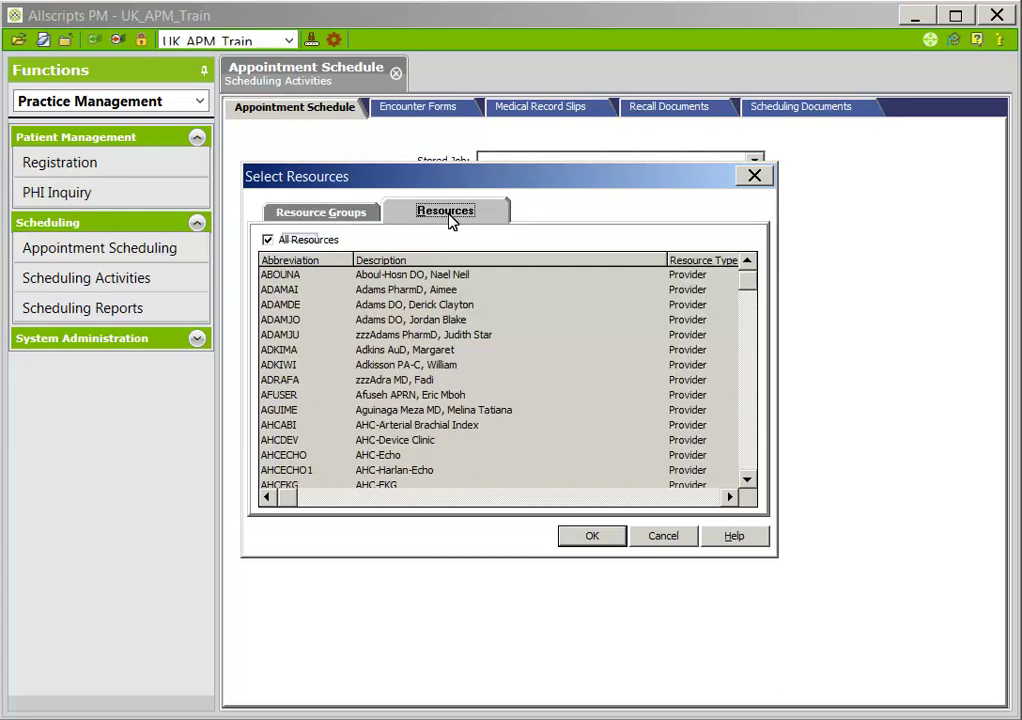
left_click(268, 241)
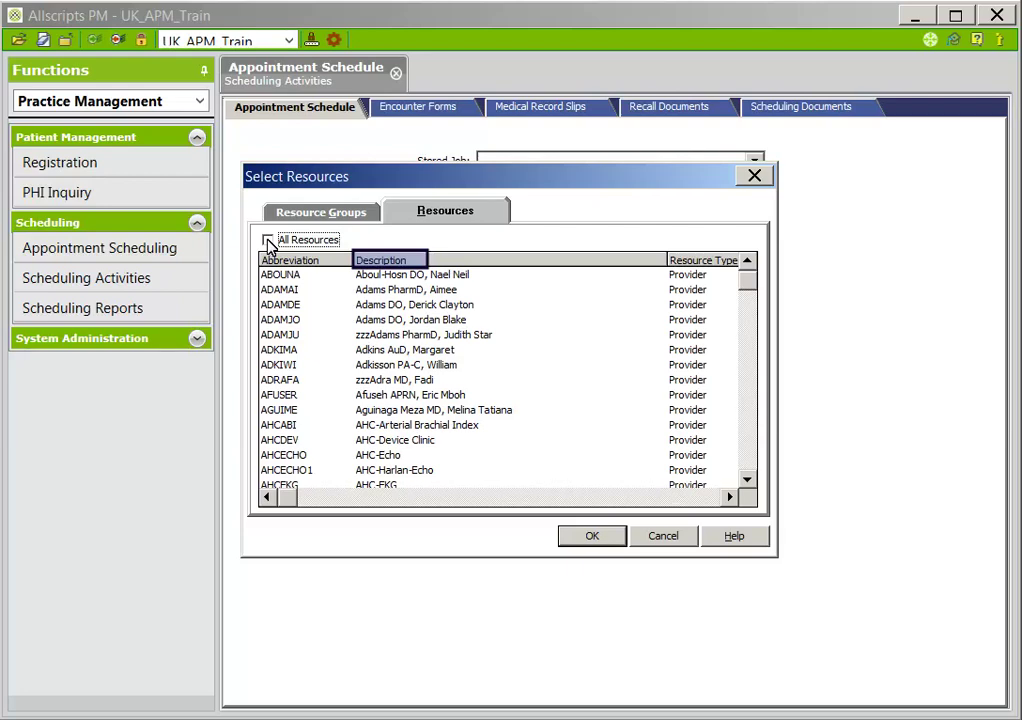
left_click(413, 261)
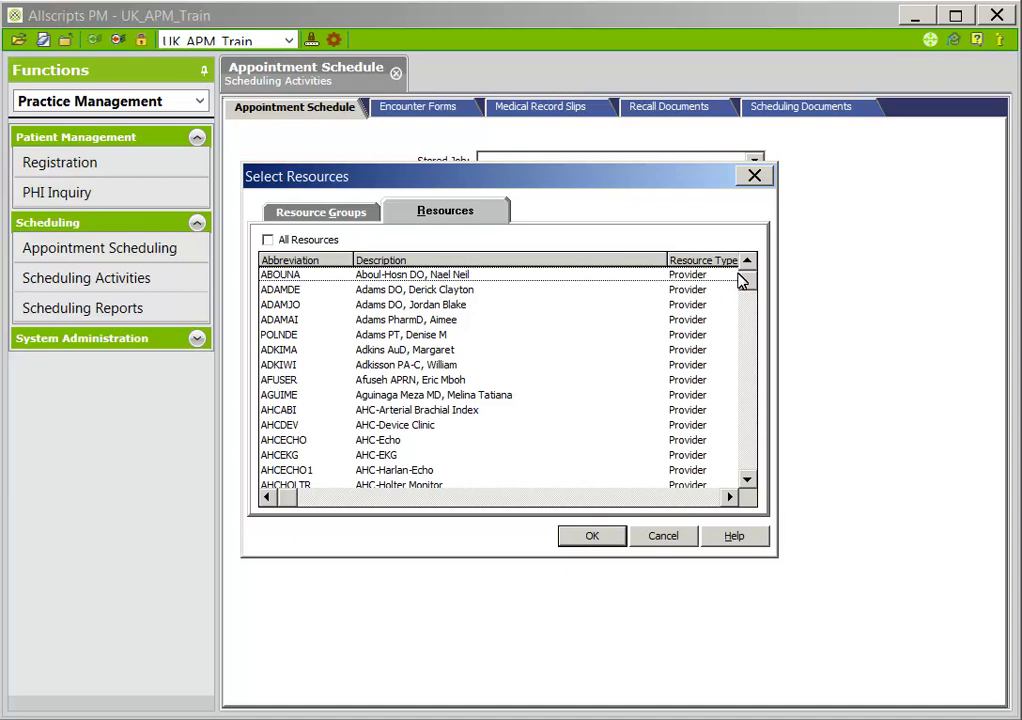
left_click_drag(752, 289, 745, 383)
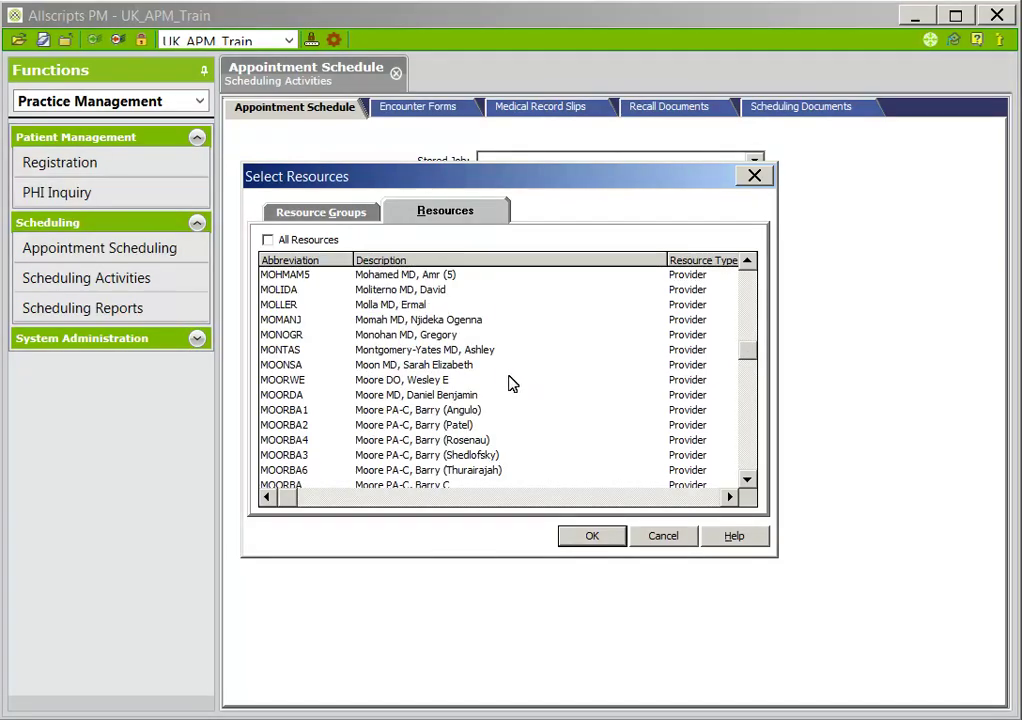
left_click(448, 381)
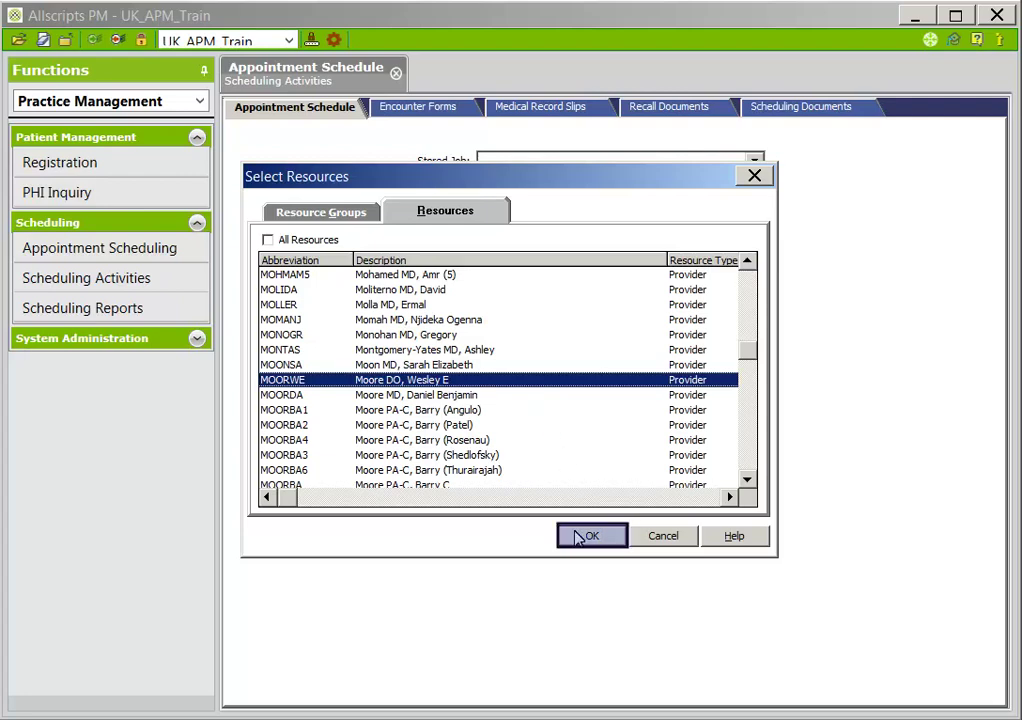
left_click(585, 537)
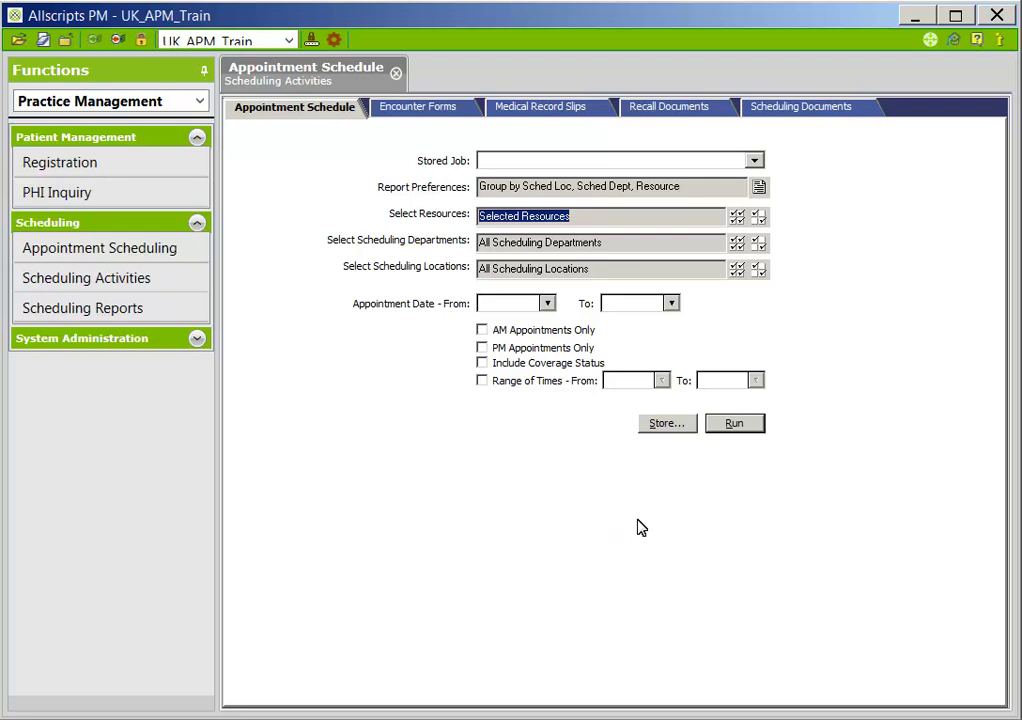
Limit the report's scheduling department to TFFM Family and Community Medicine-Turfland only.
left_click(759, 242)
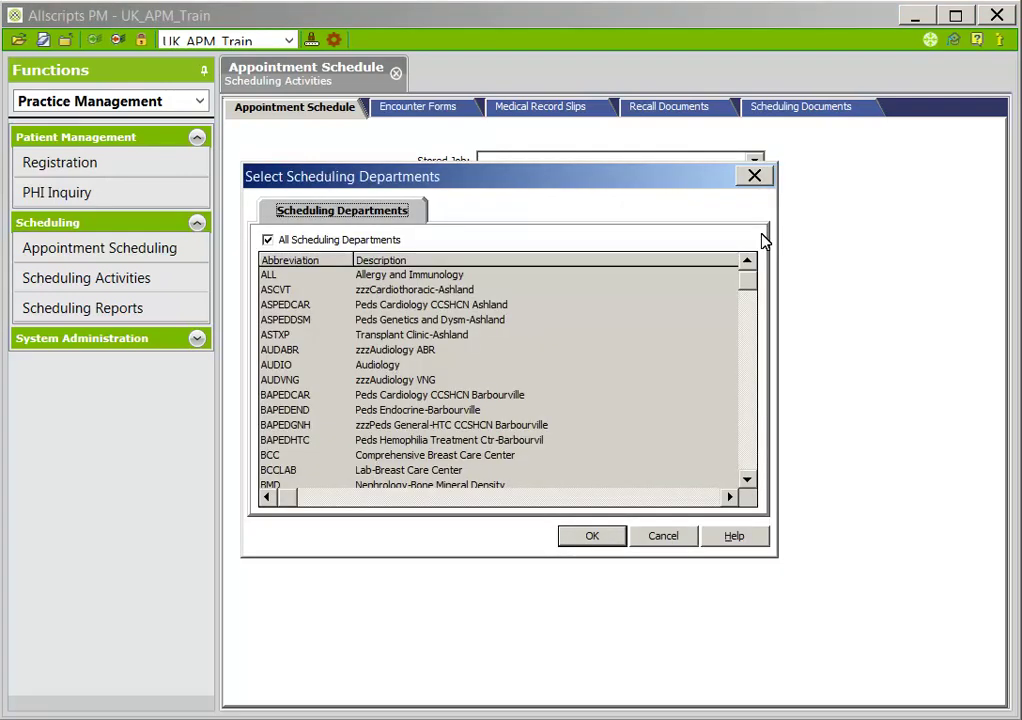
left_click(268, 240)
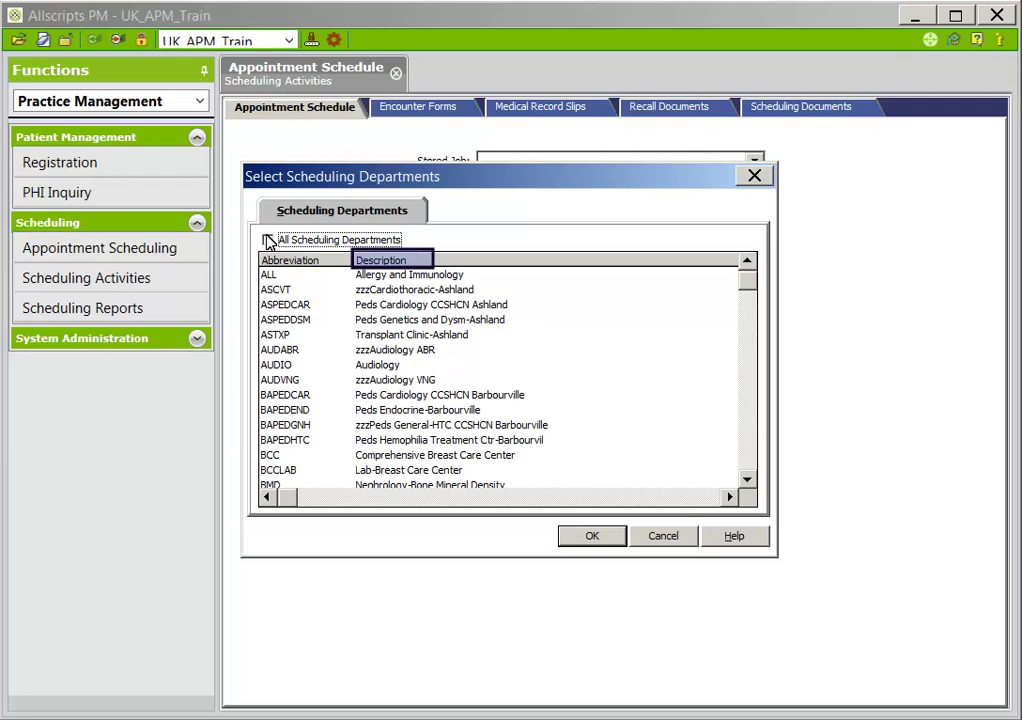
left_click(418, 262)
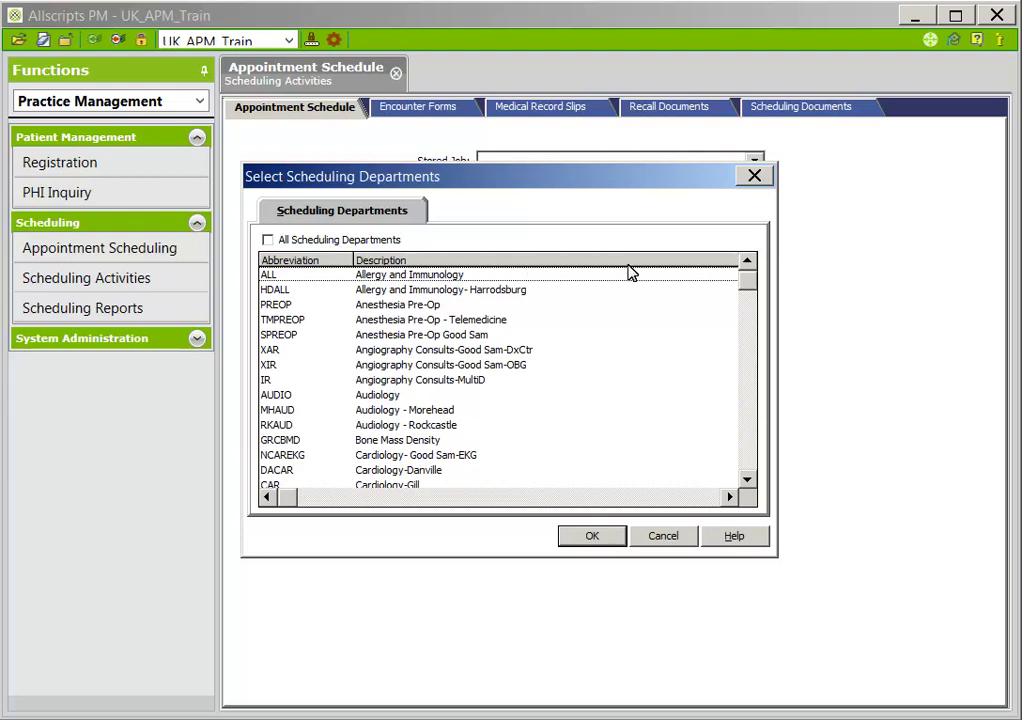
left_click(747, 289)
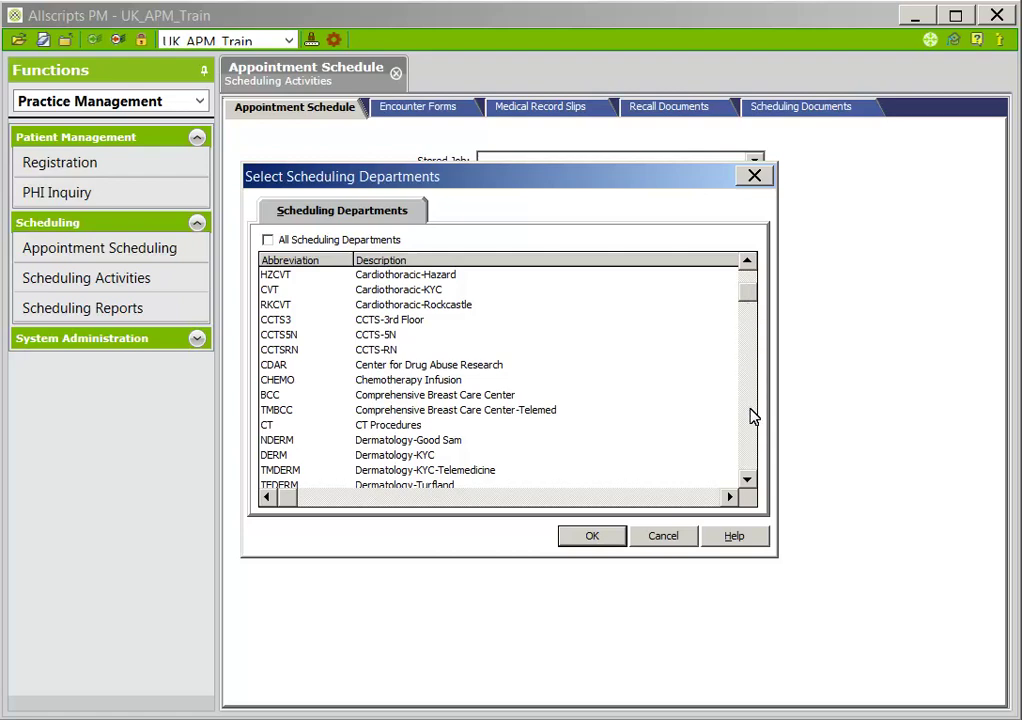
left_click(748, 481)
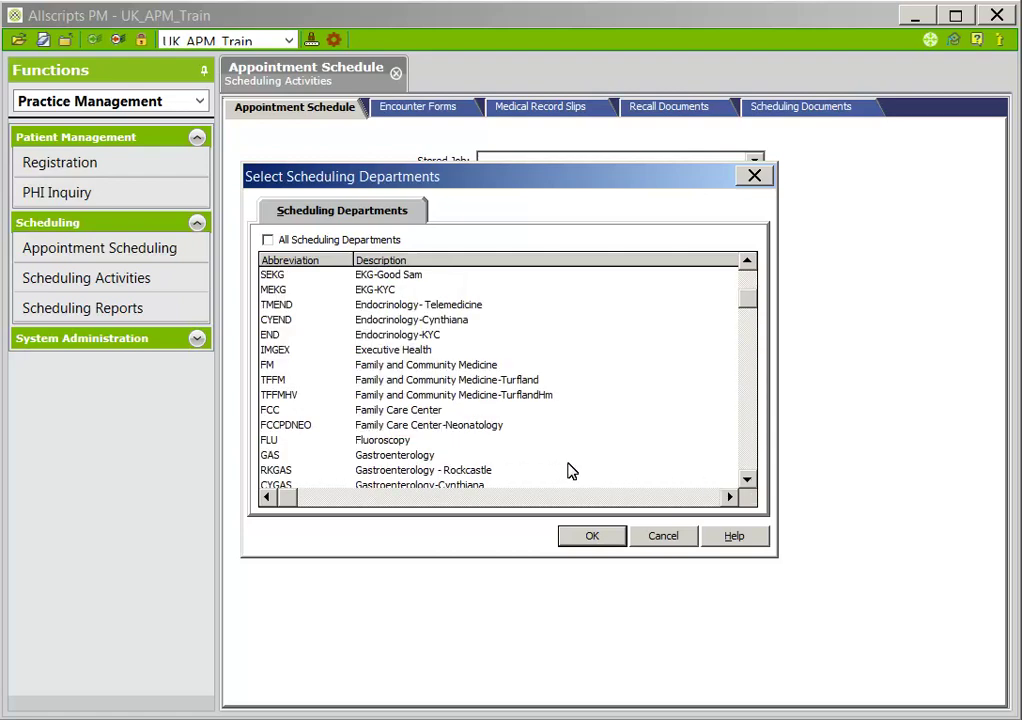
left_click(467, 382)
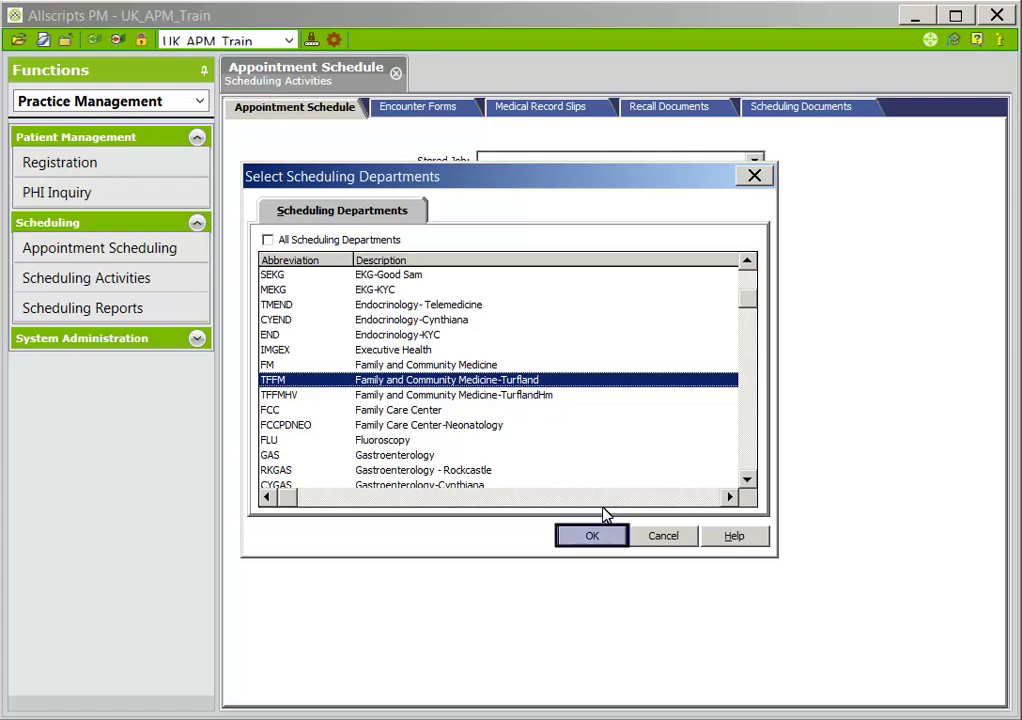
left_click(605, 540)
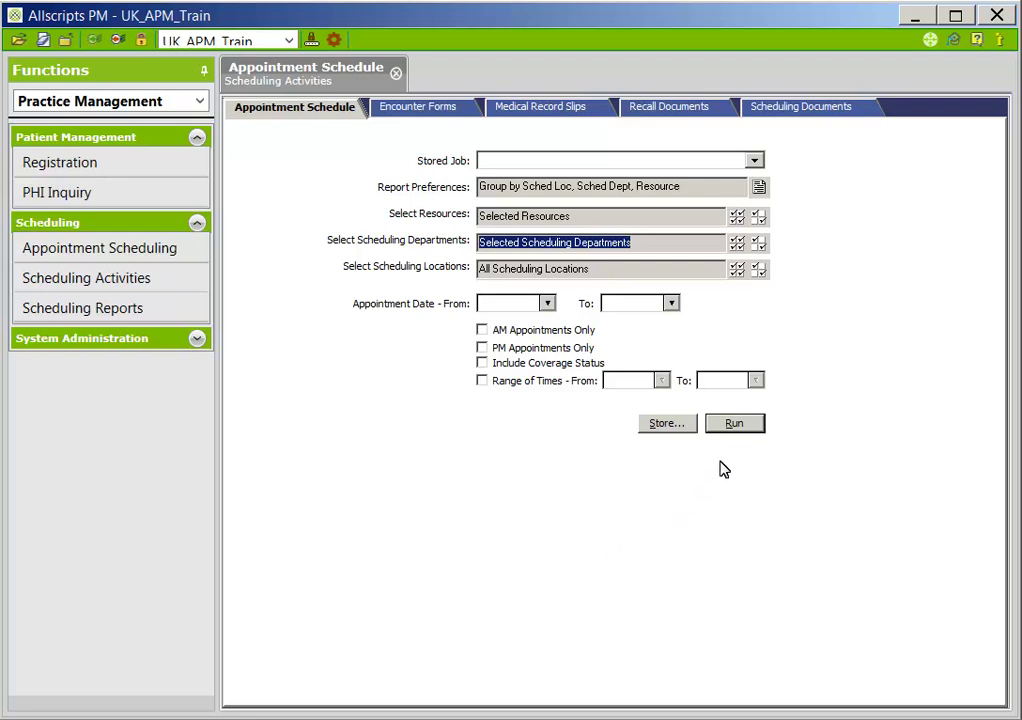
Limit the report's scheduling location to TFFMRED Family and Community Med-Red-Turfland only.
left_click(759, 270)
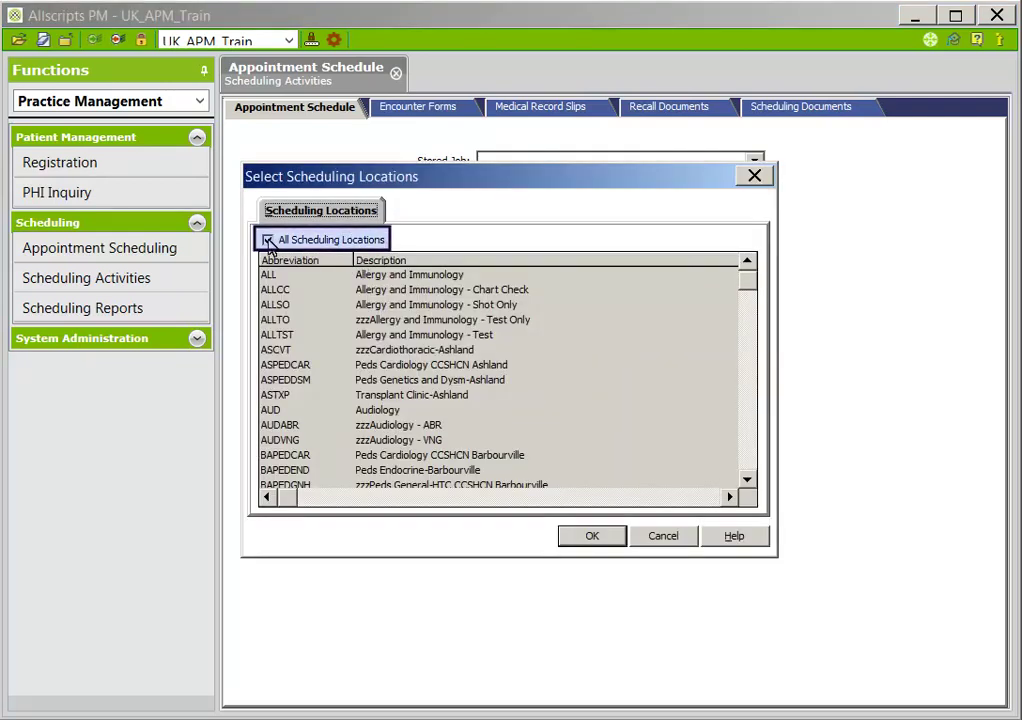
left_click(267, 241)
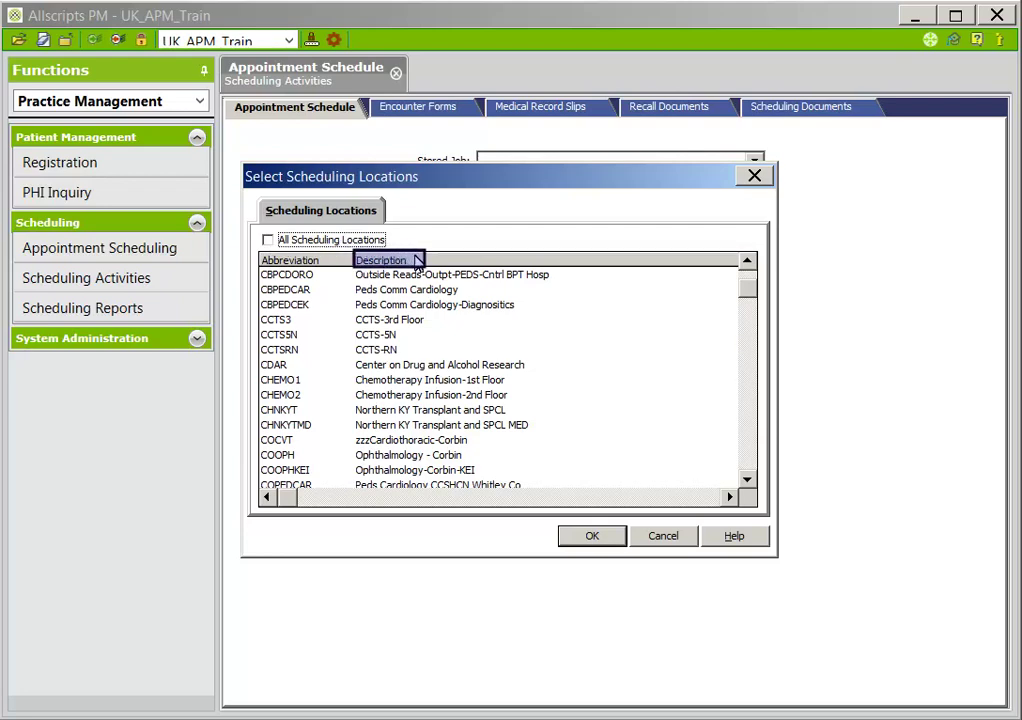
left_click(415, 260)
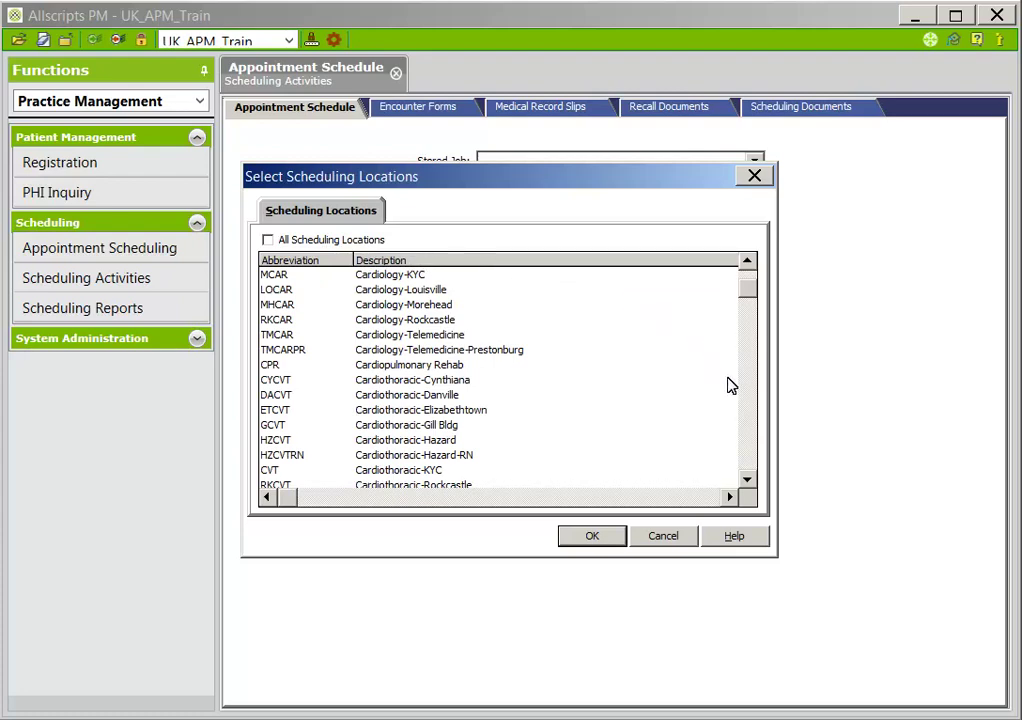
left_click(748, 480)
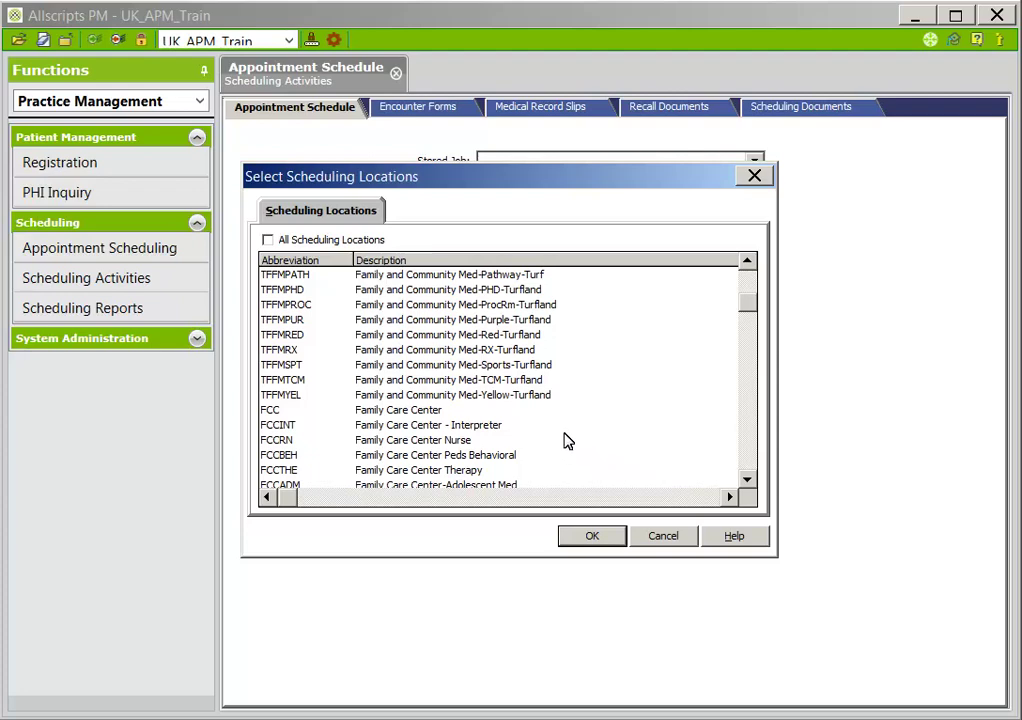
left_click(518, 336)
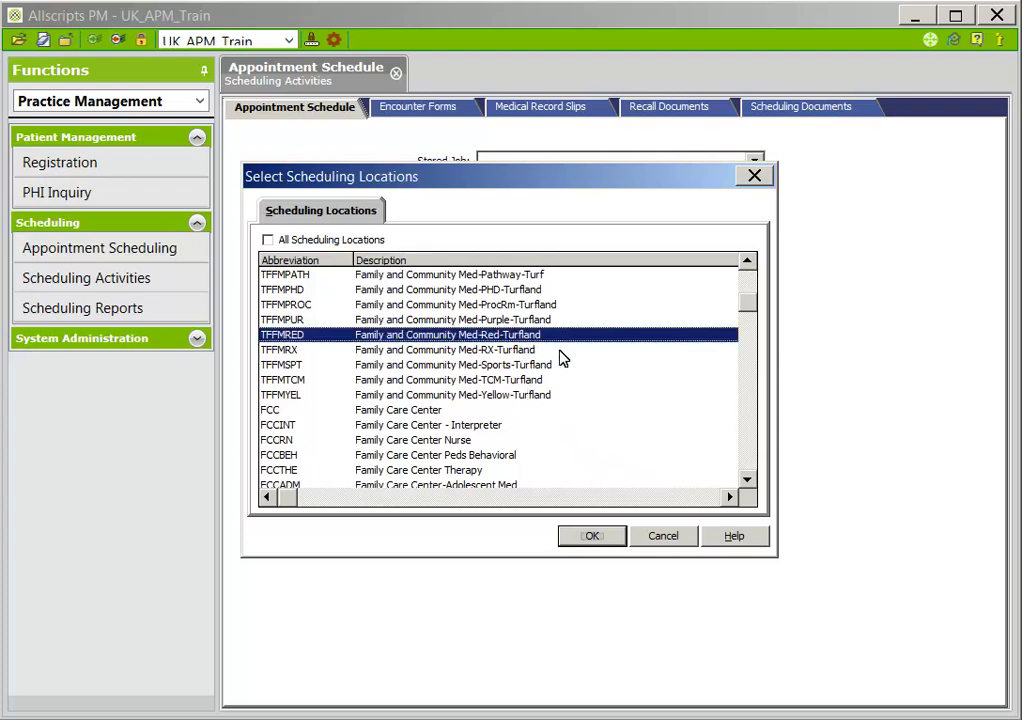
left_click(606, 537)
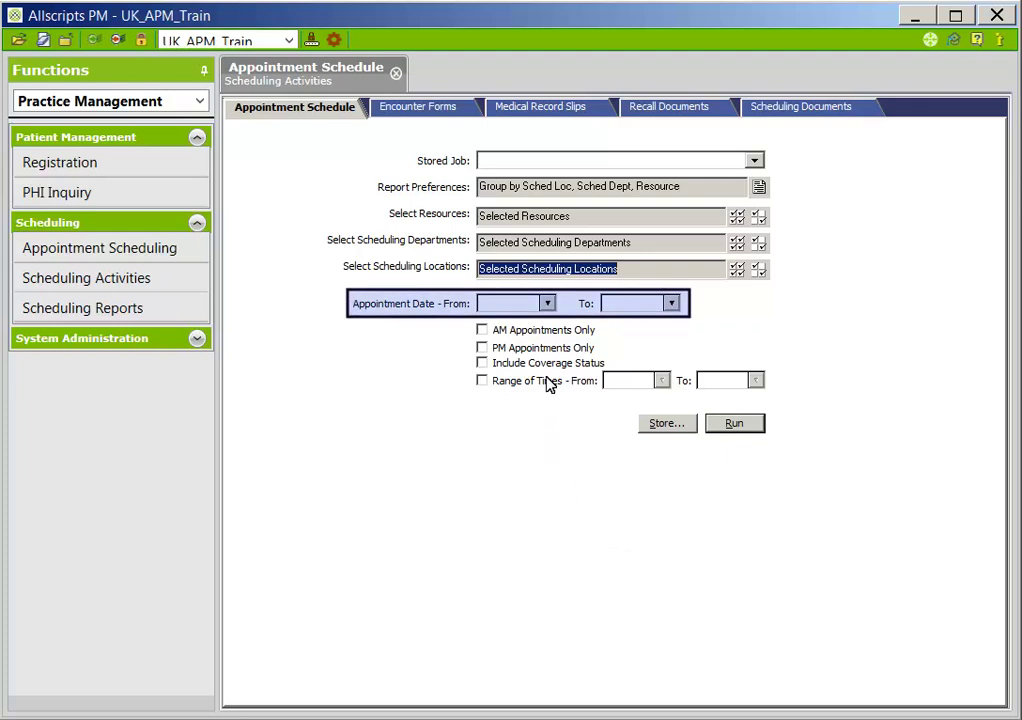
Set the appointment dates to 02/28/2019 through 02/28/2019, run the report, and preview it.
left_click(548, 303)
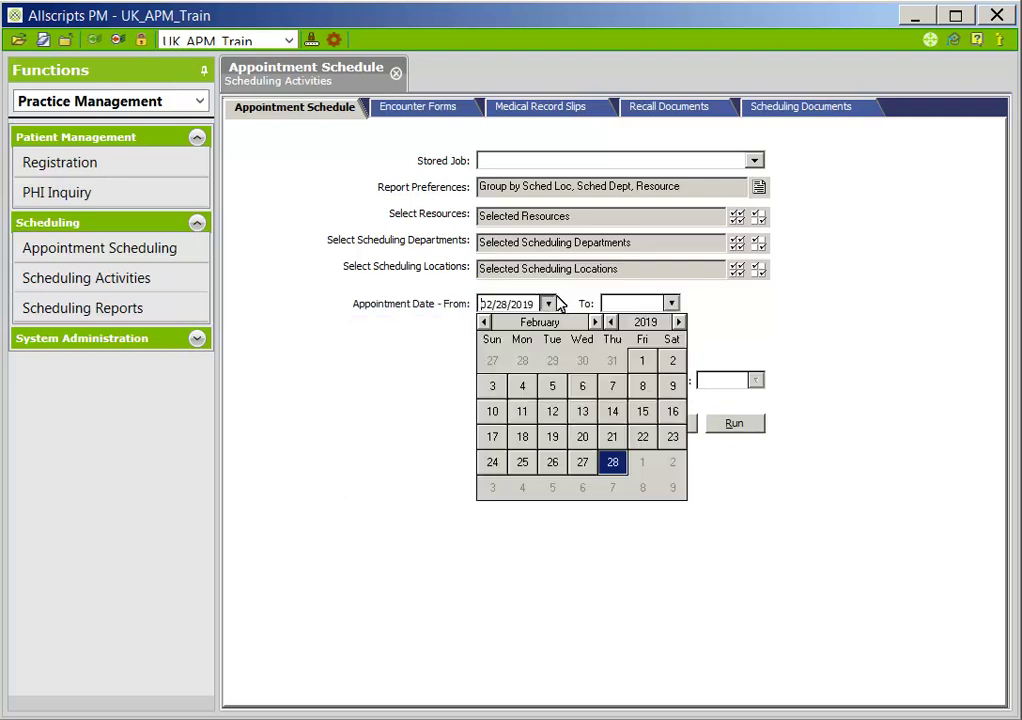
left_click(614, 463)
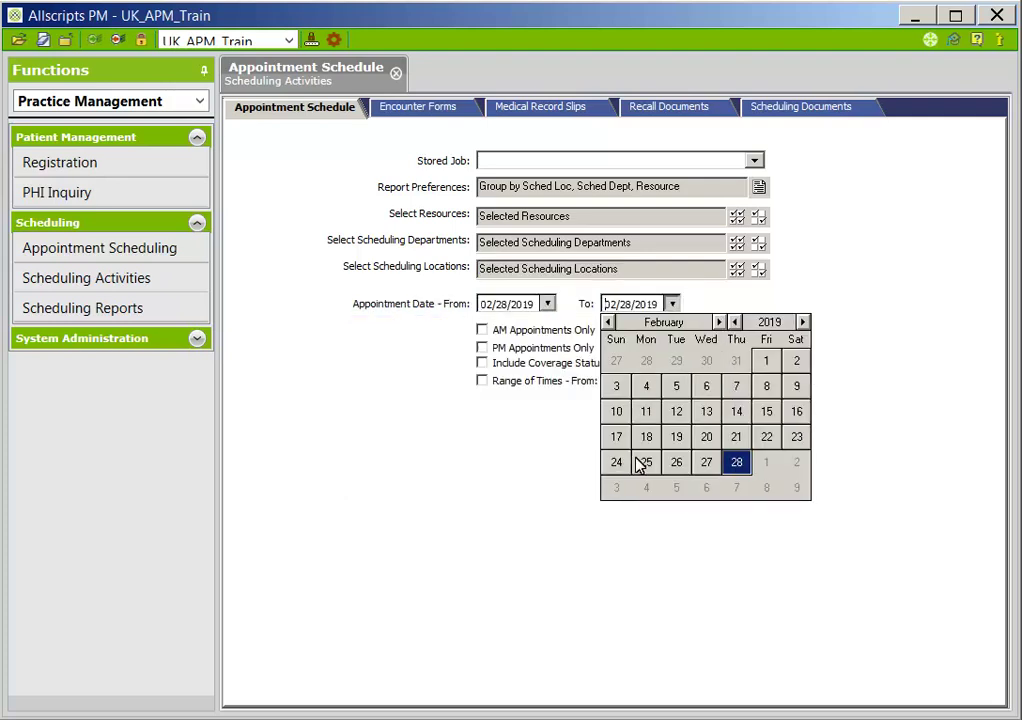
left_click(738, 463)
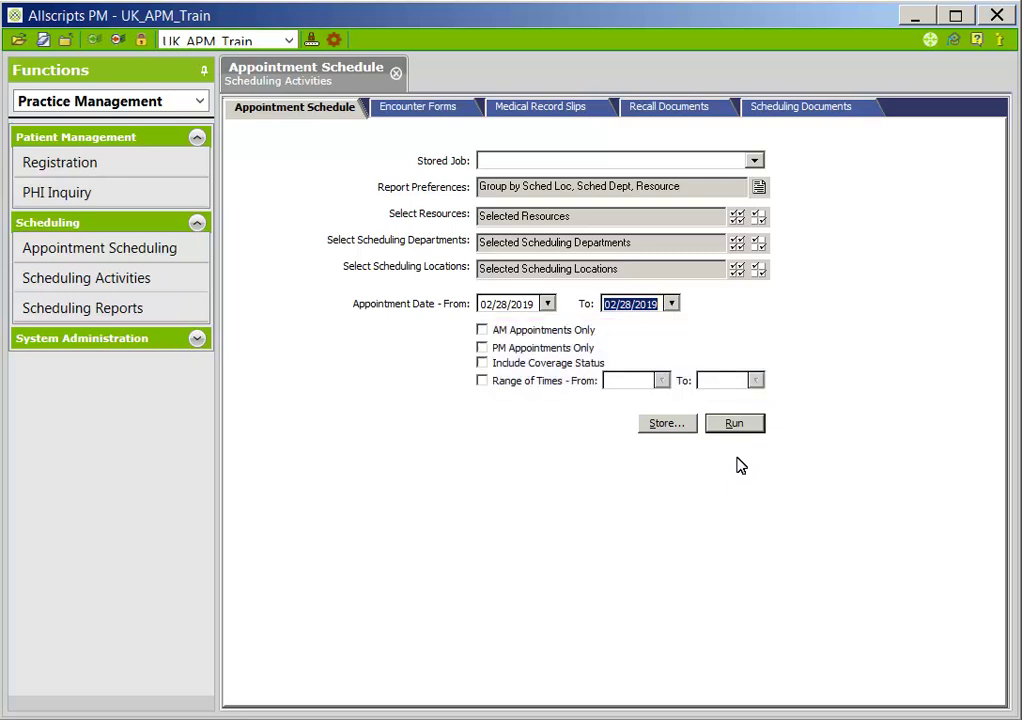
left_click(739, 430)
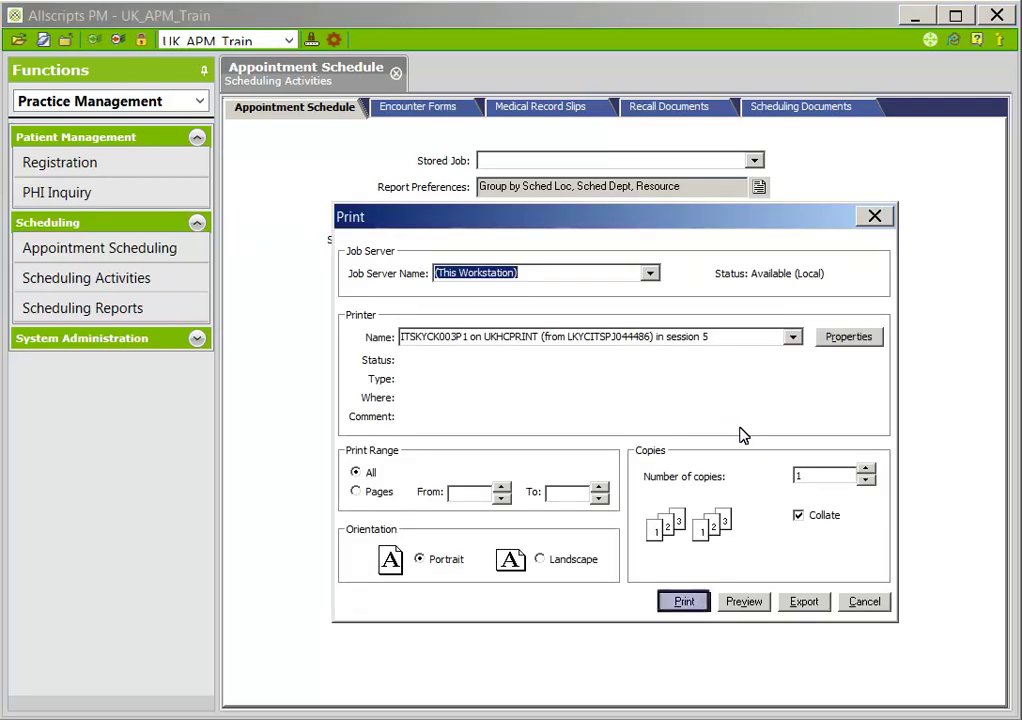
left_click(742, 602)
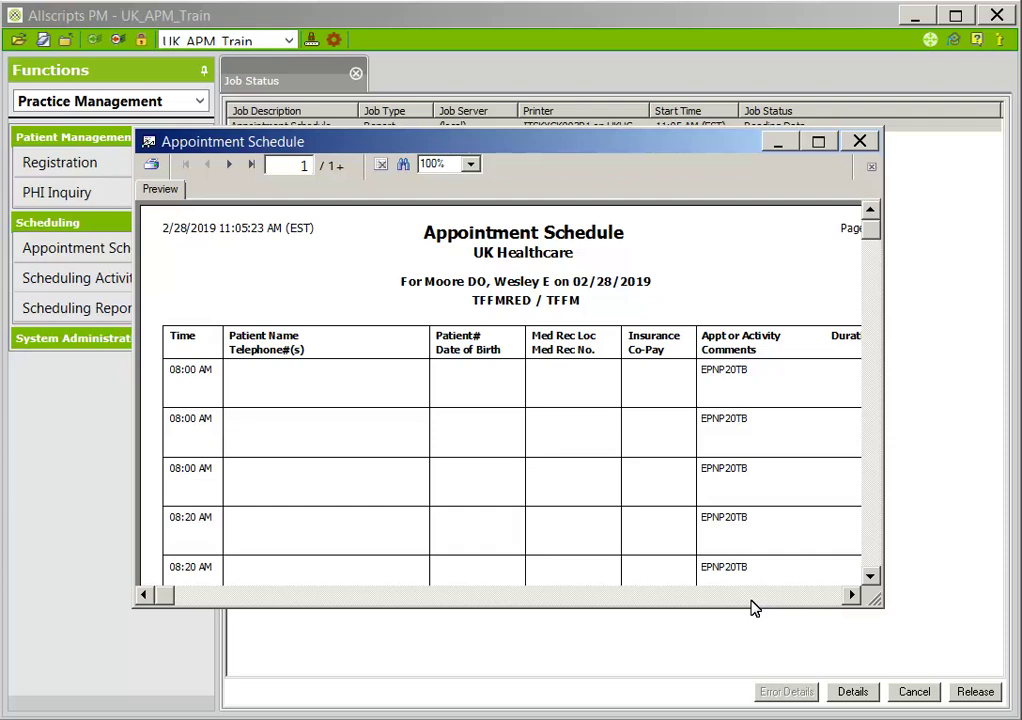
Jump to the end of the Appointment Schedule preview, then close the preview window.
key("Tab")
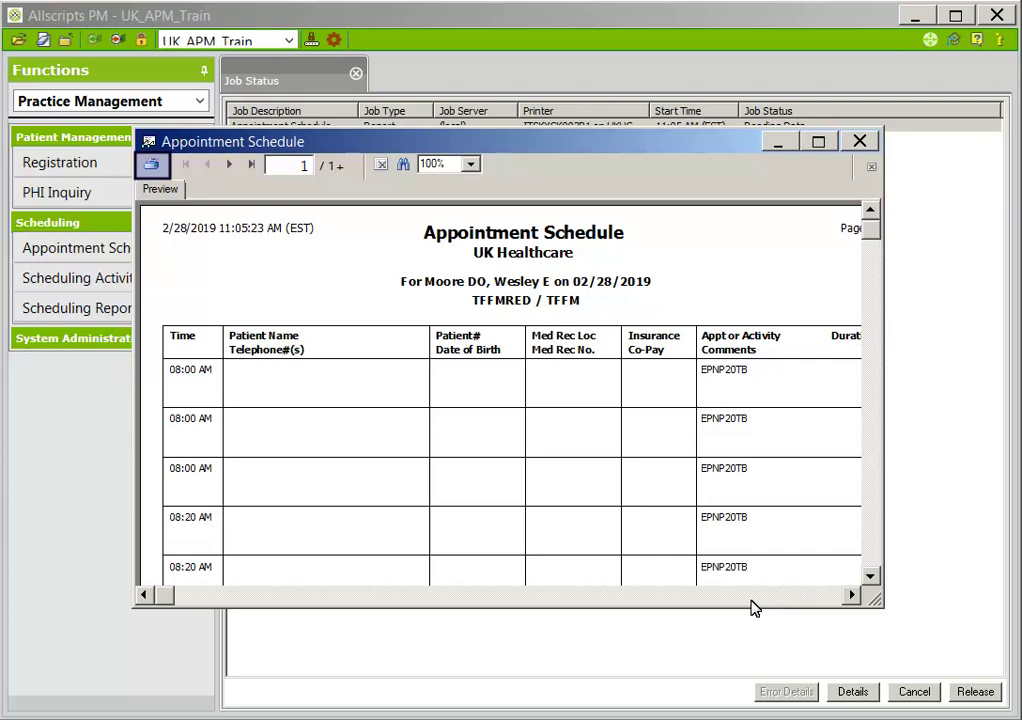
key("ctrl+End")
key("Tab")
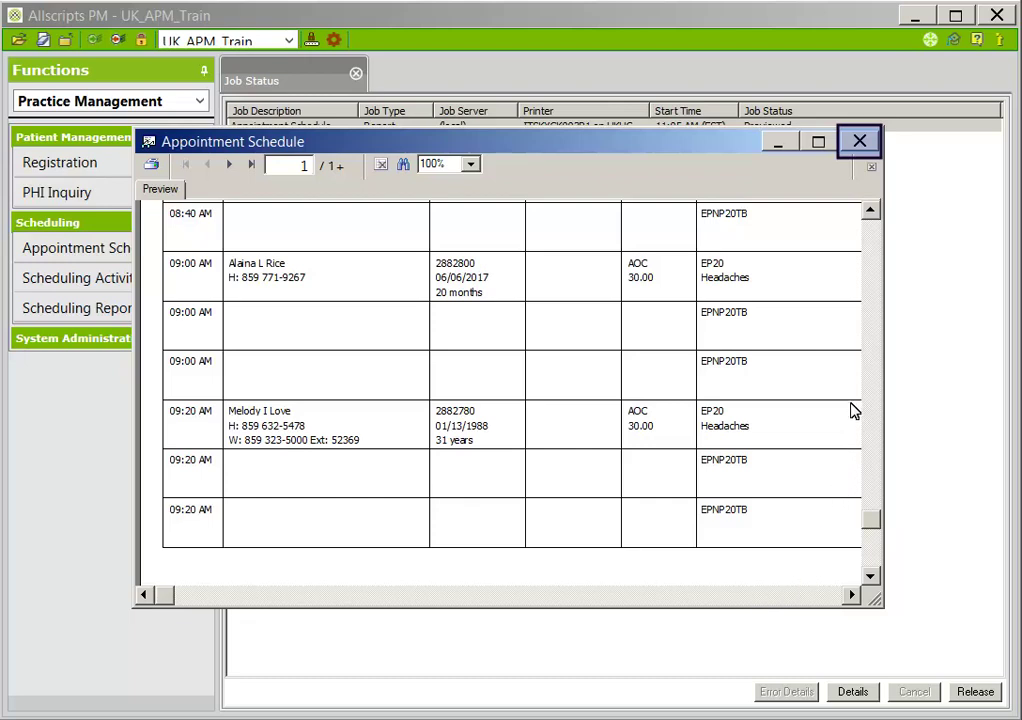
key("Return")
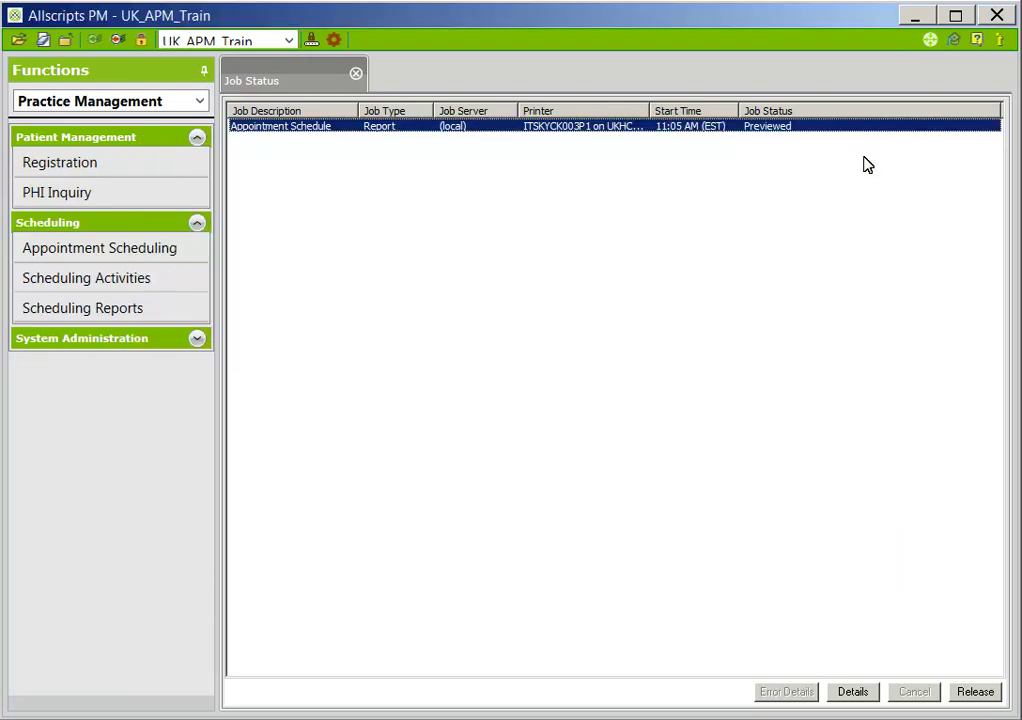
Release the previewed Appointment Schedule job, return to Appointment Scheduling, and begin logging off.
key("Tab")
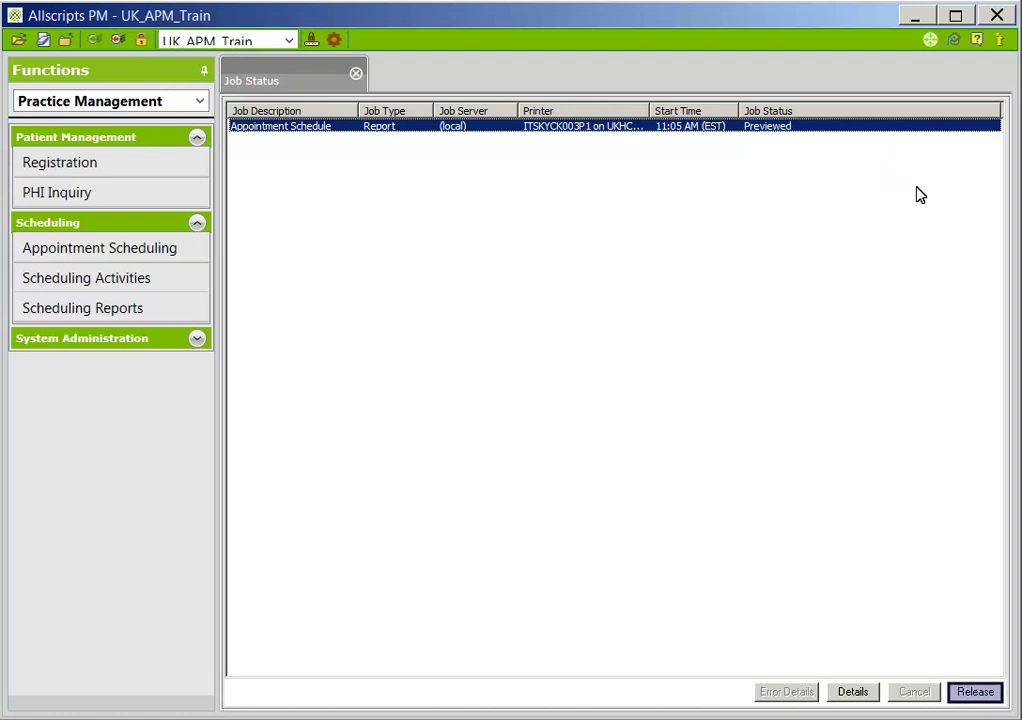
left_click(990, 697)
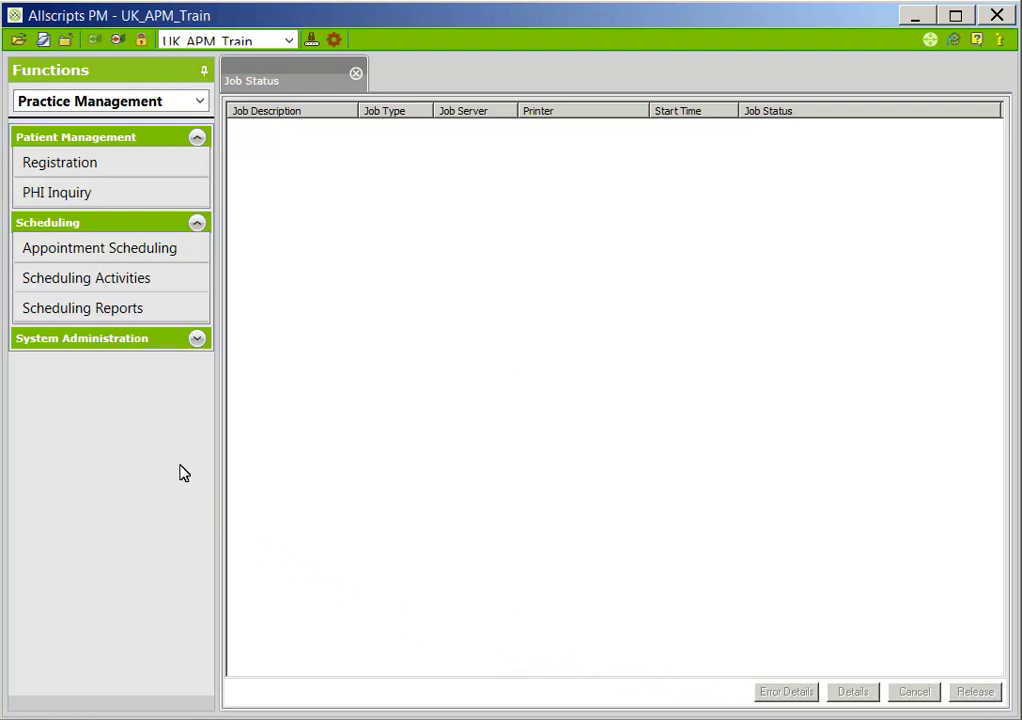
left_click(114, 260)
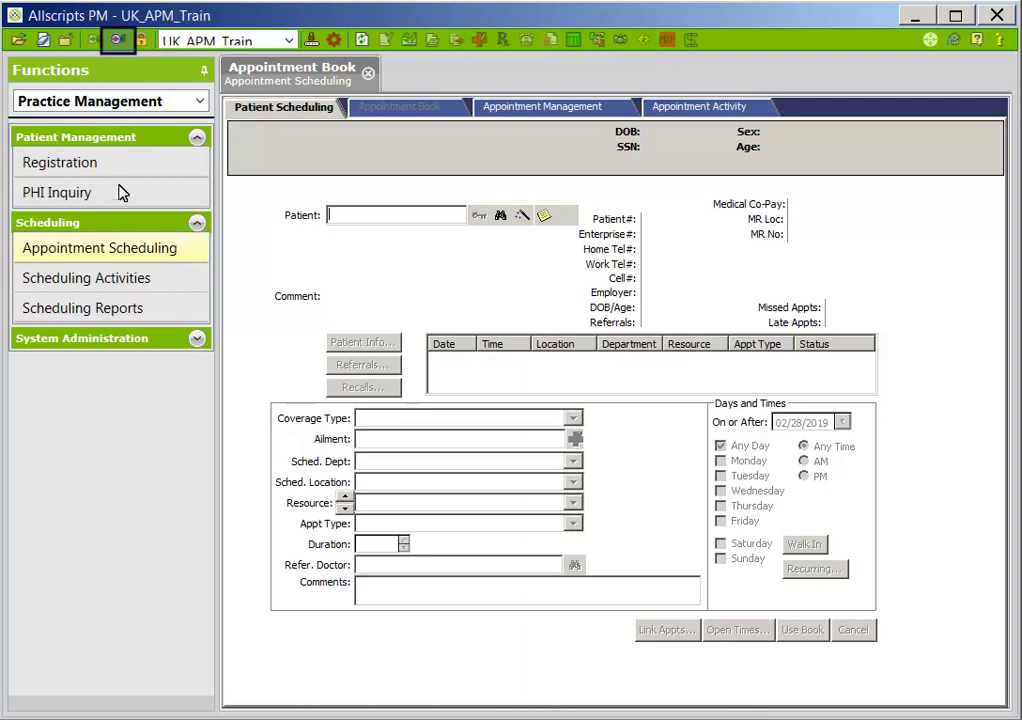
left_click(117, 40)
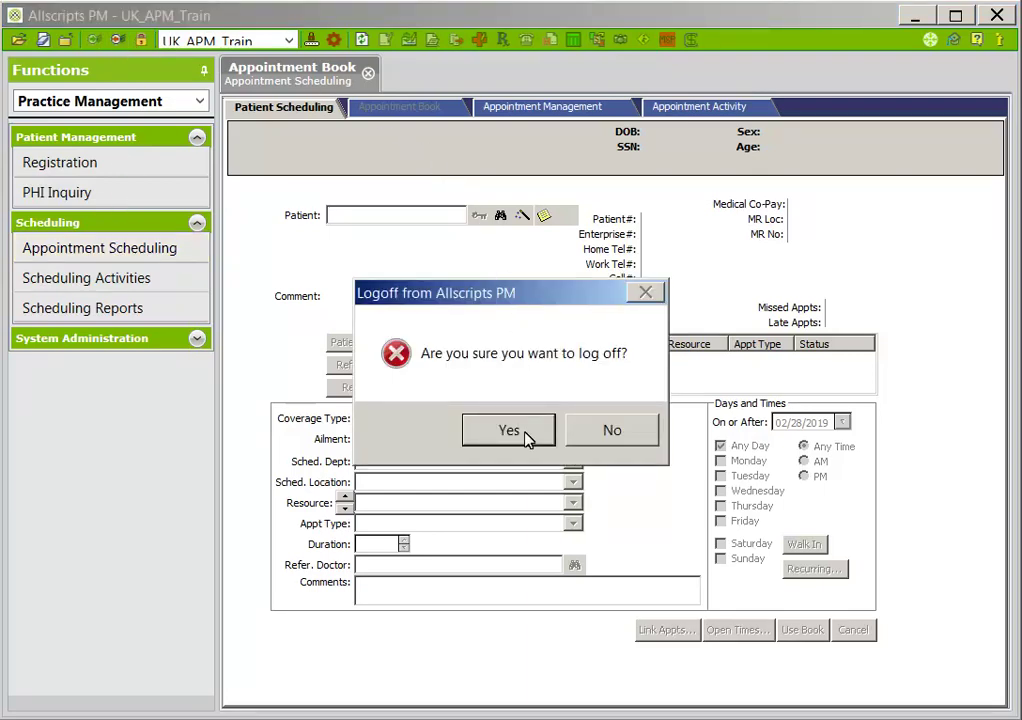